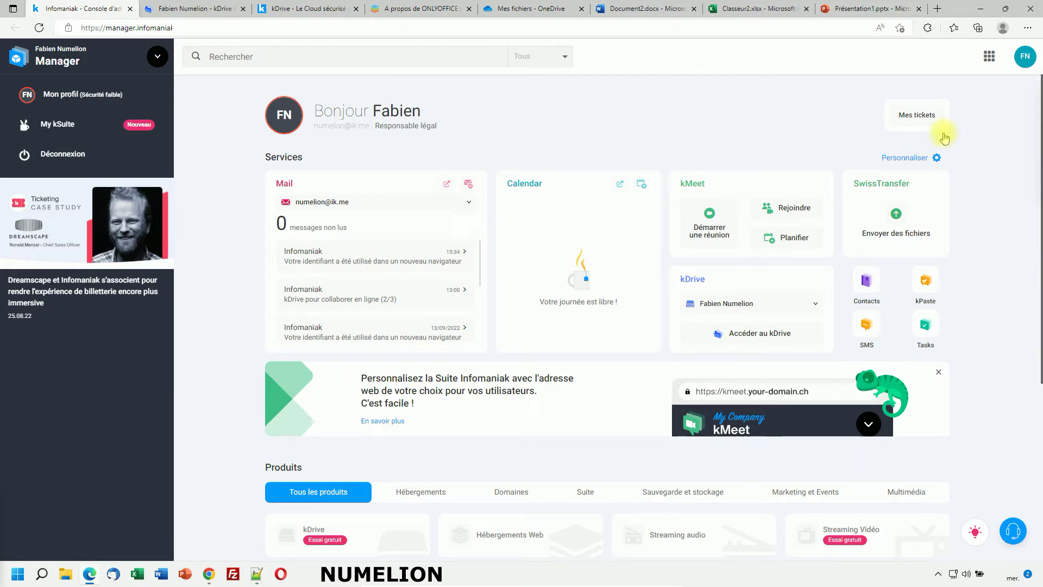
pyautogui.click(280, 10)
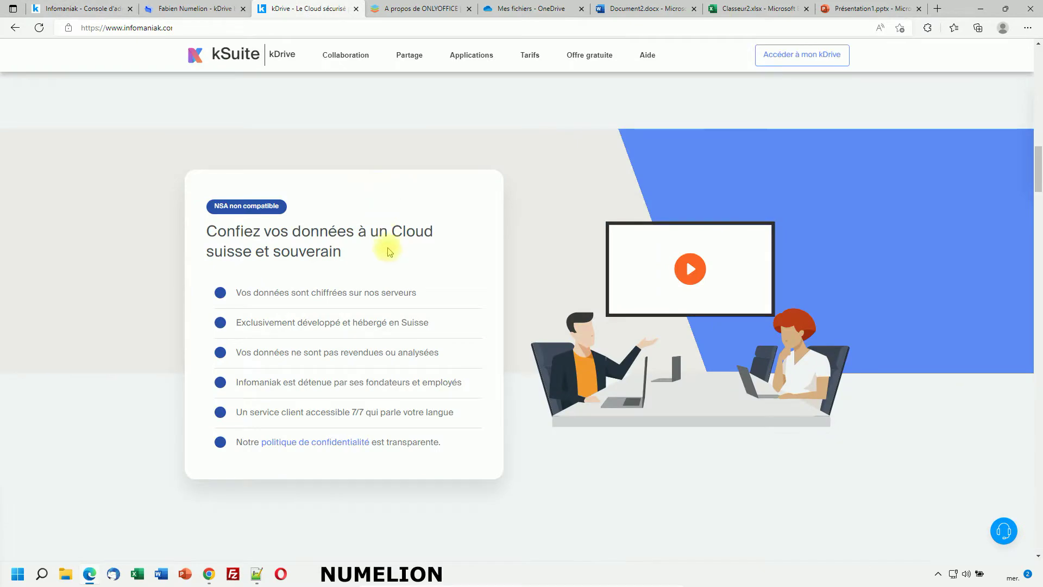
pyautogui.scroll(2, 386, 239)
pyautogui.scroll(5, 391, 249)
pyautogui.scroll(5, 396, 272)
pyautogui.scroll(2, 388, 286)
pyautogui.scroll(-4, 384, 291)
pyautogui.scroll(4, 384, 294)
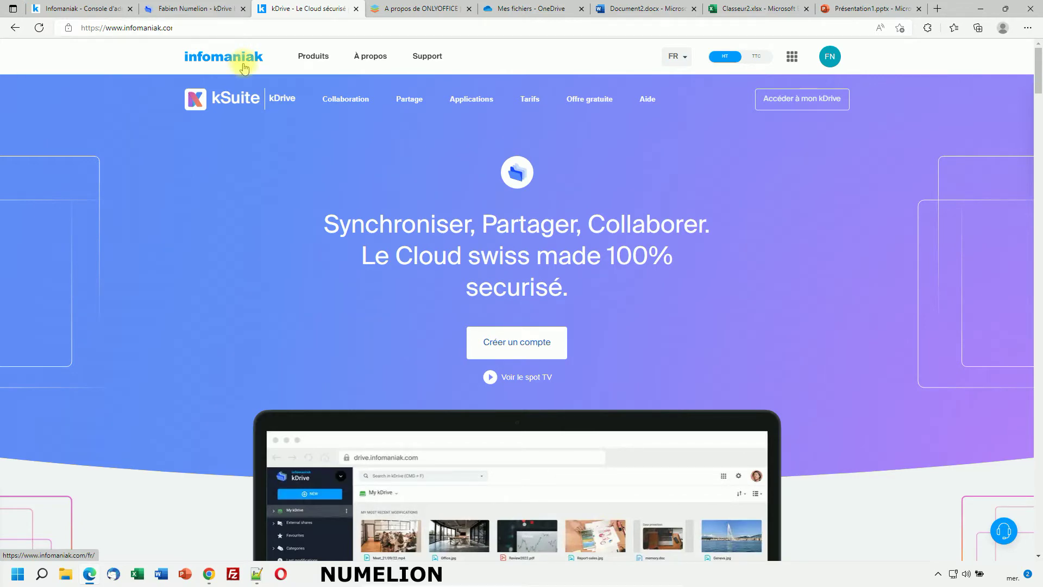
pyautogui.scroll(-3, 380, 272)
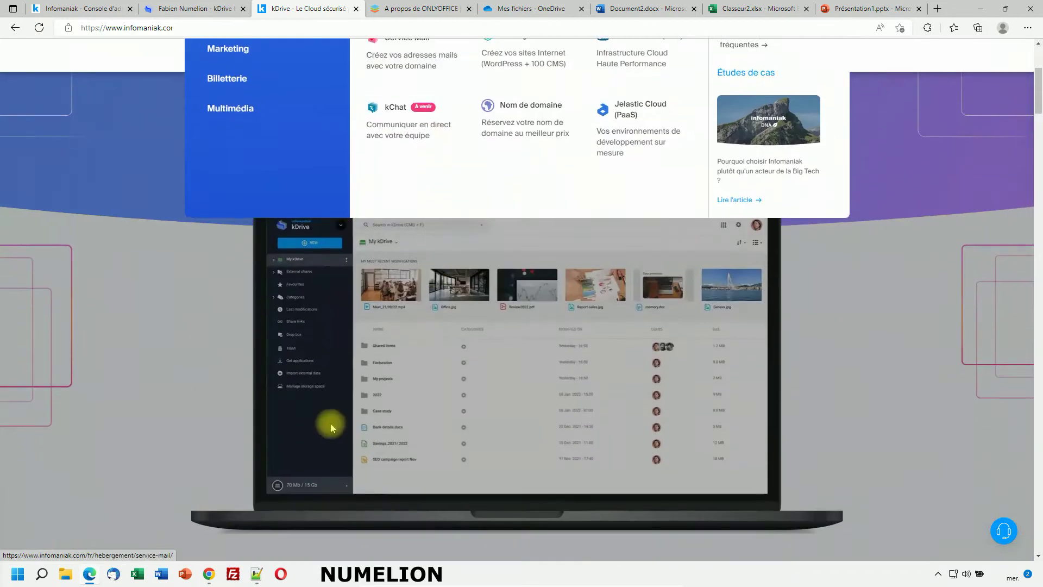
pyautogui.scroll(-6, 336, 326)
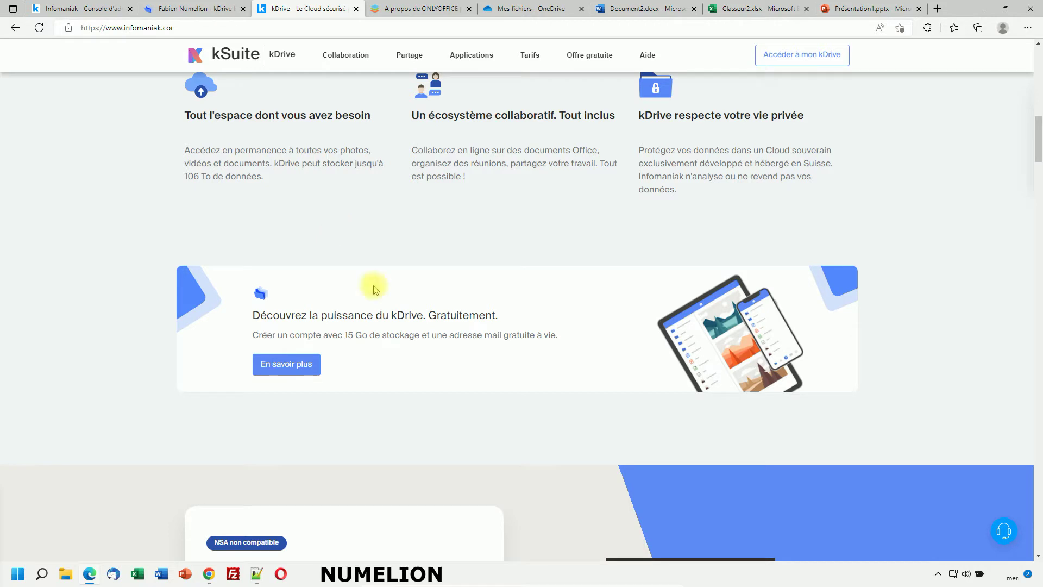
pyautogui.scroll(-4, 370, 285)
pyautogui.scroll(-1, 371, 285)
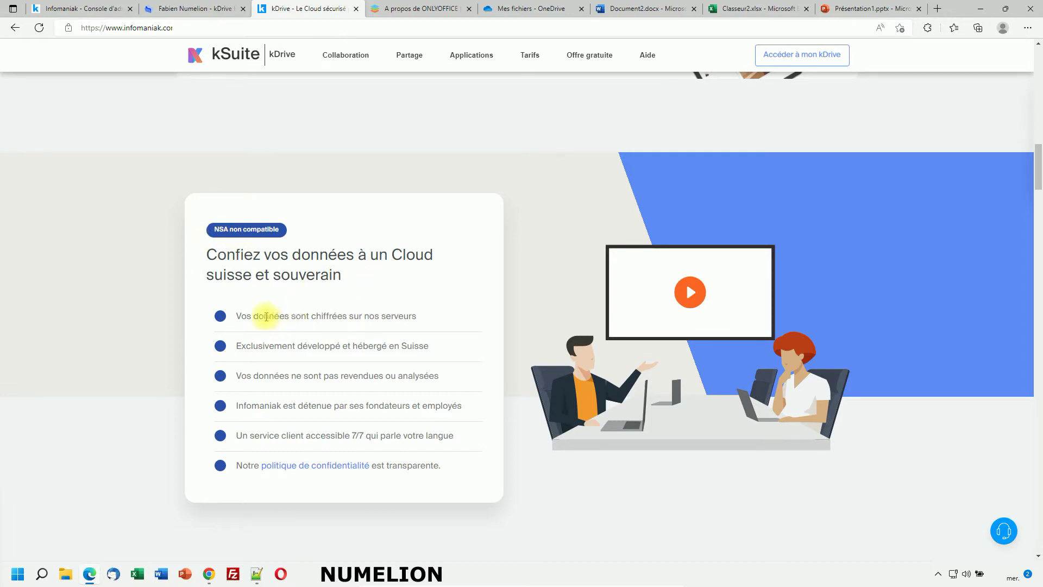
pyautogui.moveTo(248, 316); pyautogui.dragTo(409, 317)
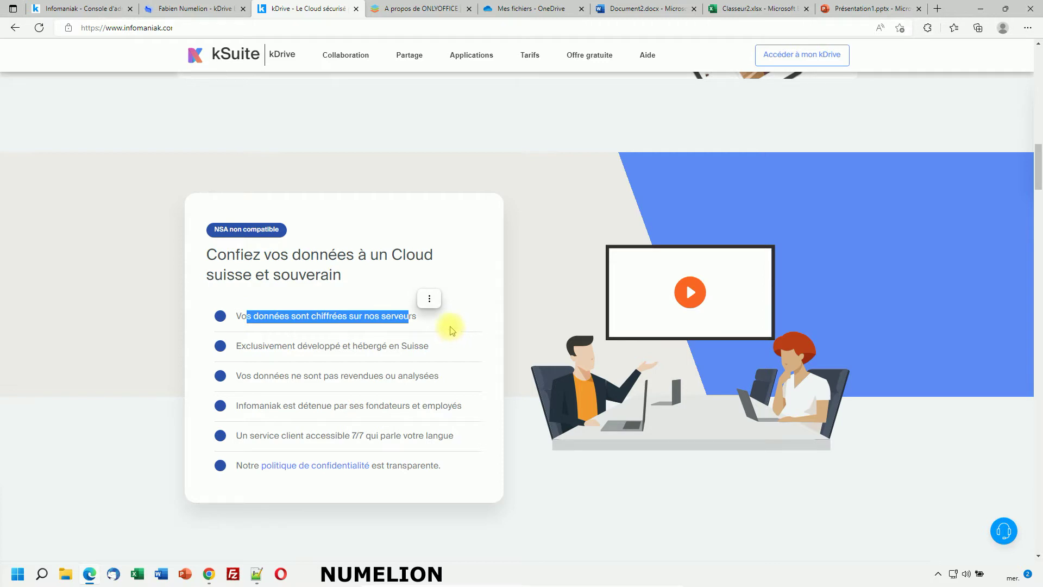
pyautogui.click(267, 344)
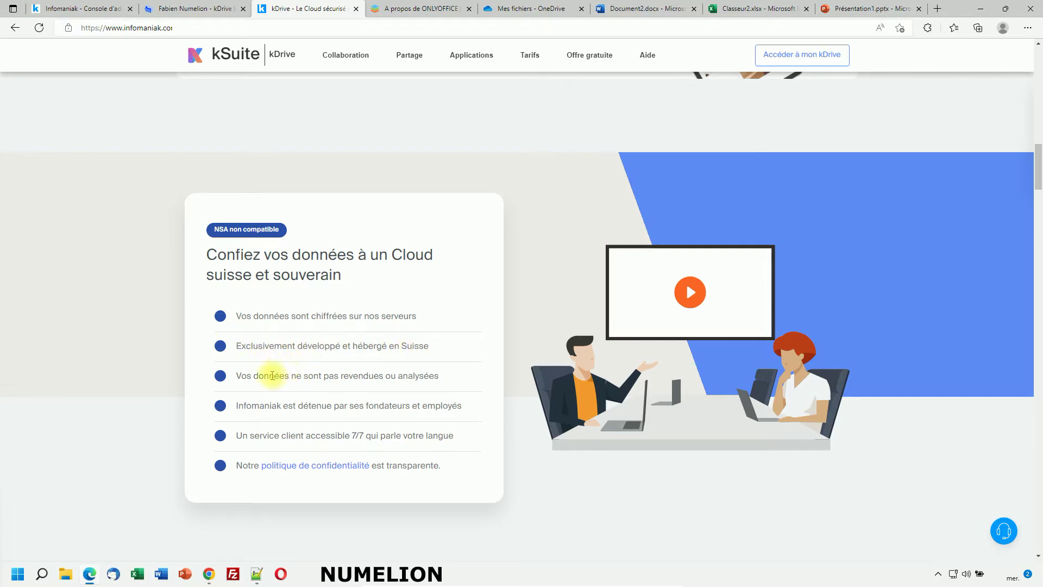
pyautogui.moveTo(270, 376); pyautogui.dragTo(474, 376)
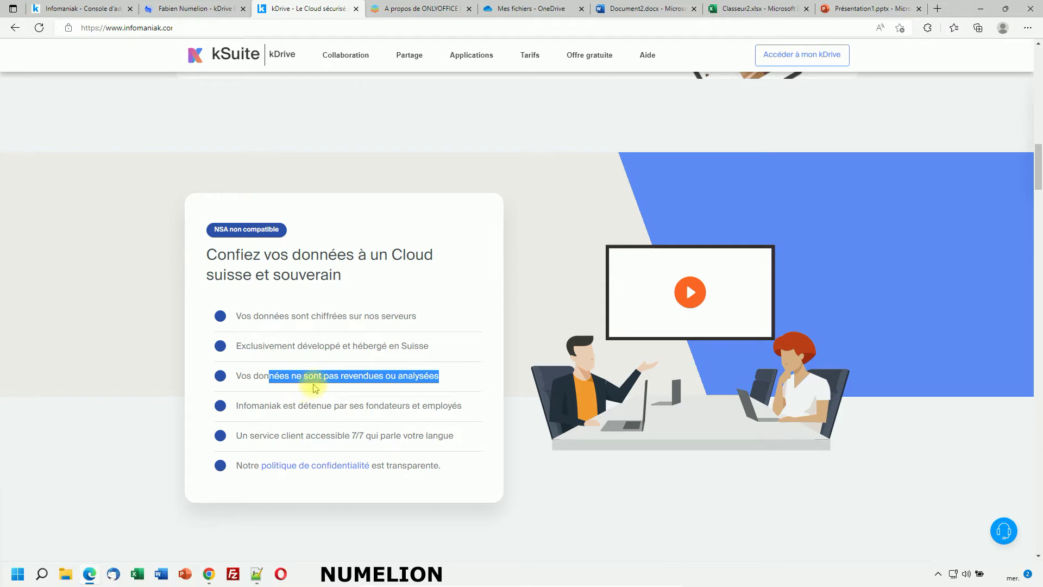
pyautogui.scroll(-8, 314, 265)
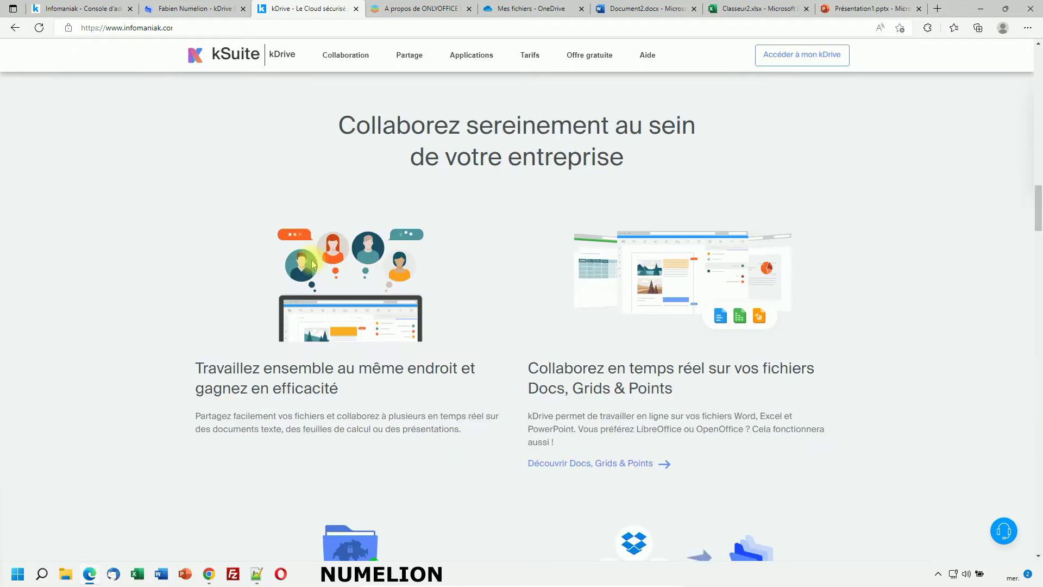
pyautogui.scroll(-3, 314, 265)
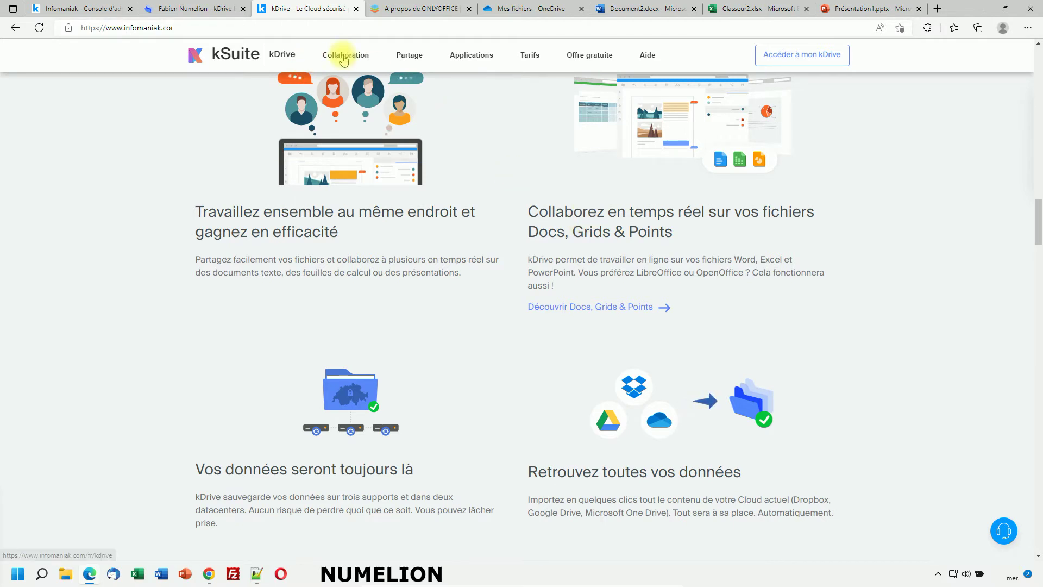
pyautogui.click(98, 10)
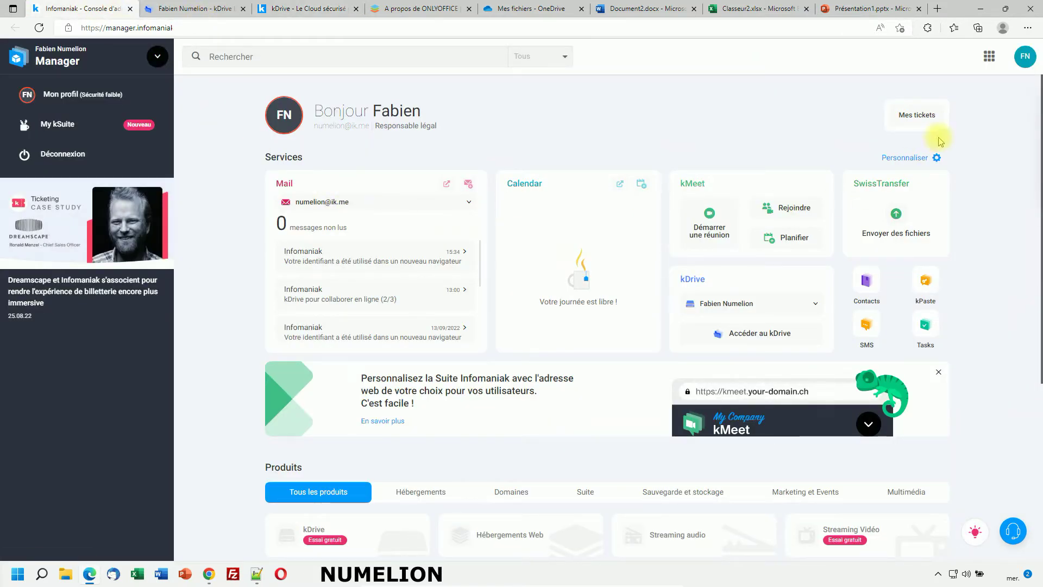
# Open kDrive from the Infomaniak apps grid and complete its introductory guided tutorial.
pyautogui.click(989, 56)
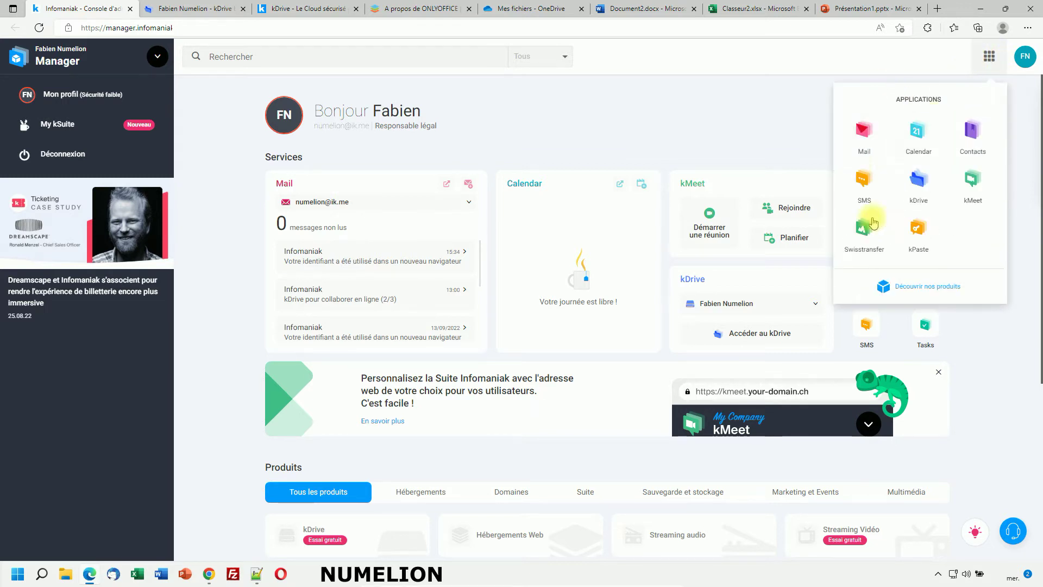
pyautogui.click(917, 185)
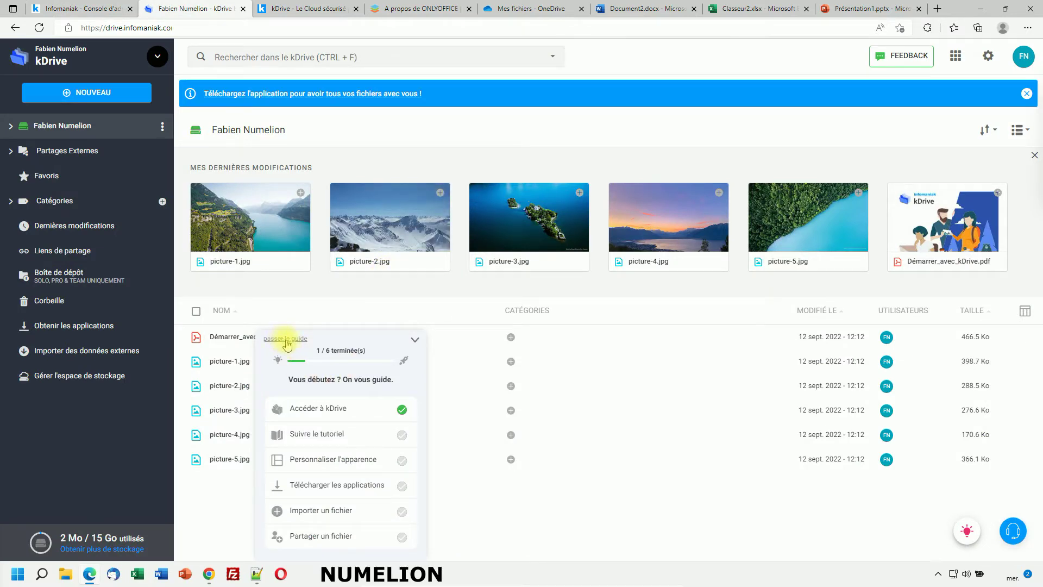
pyautogui.click(318, 433)
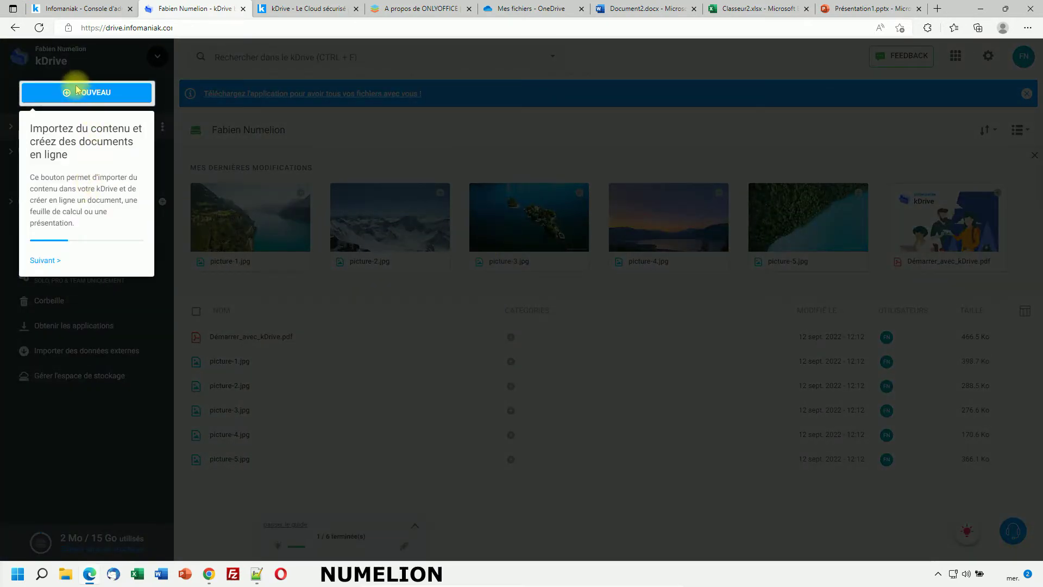
pyautogui.click(46, 260)
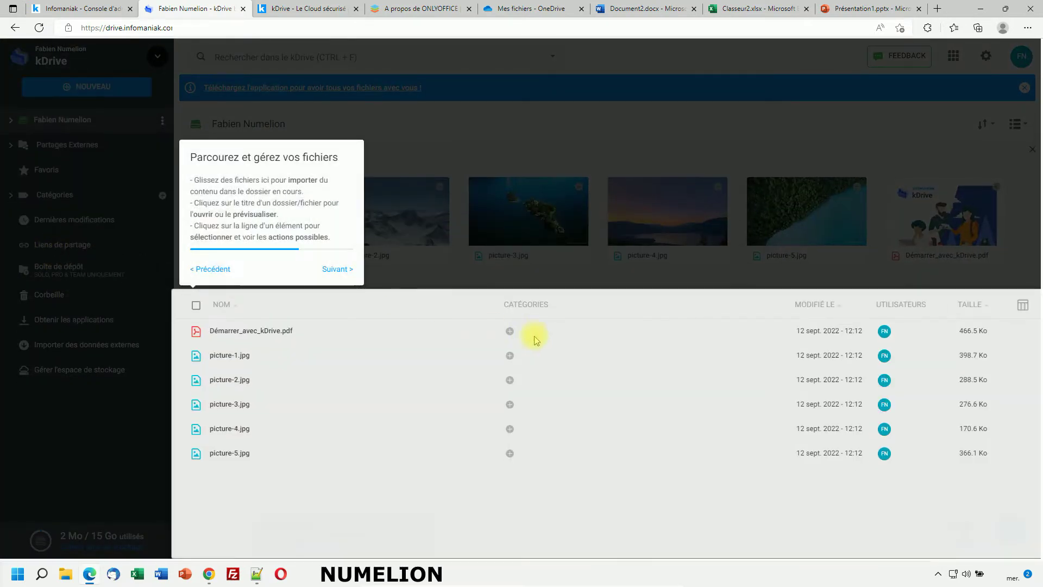
pyautogui.click(338, 269)
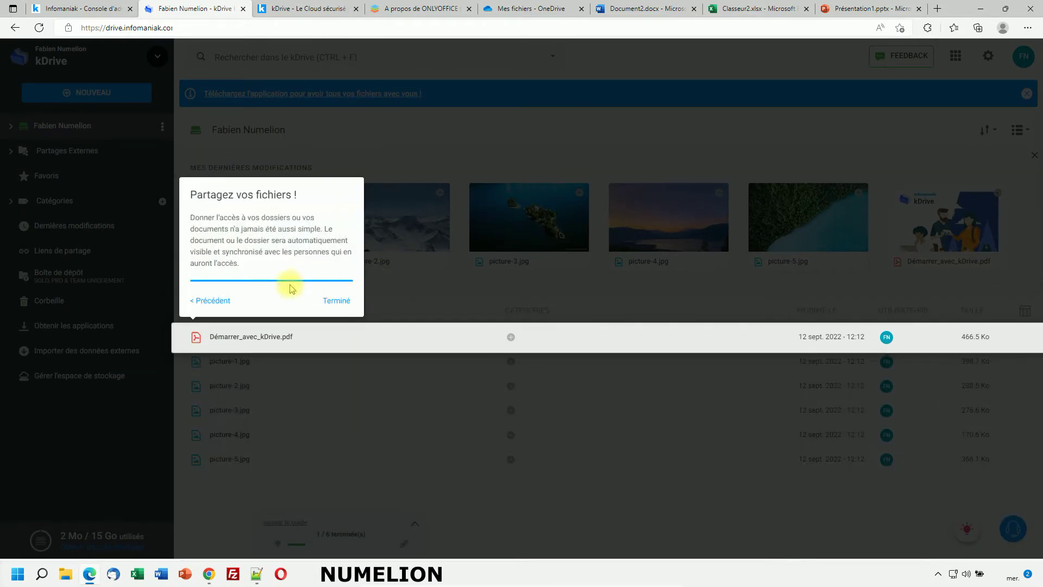
pyautogui.click(335, 300)
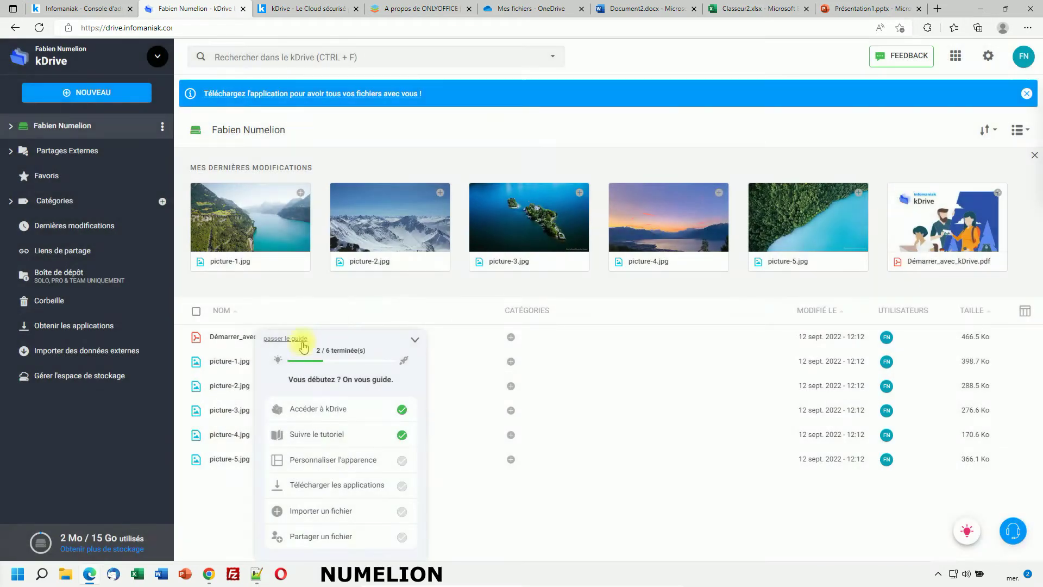
# Set the Medium theme and compact density, keep recent modifications shown, then open the Windows app download page.
pyautogui.click(310, 459)
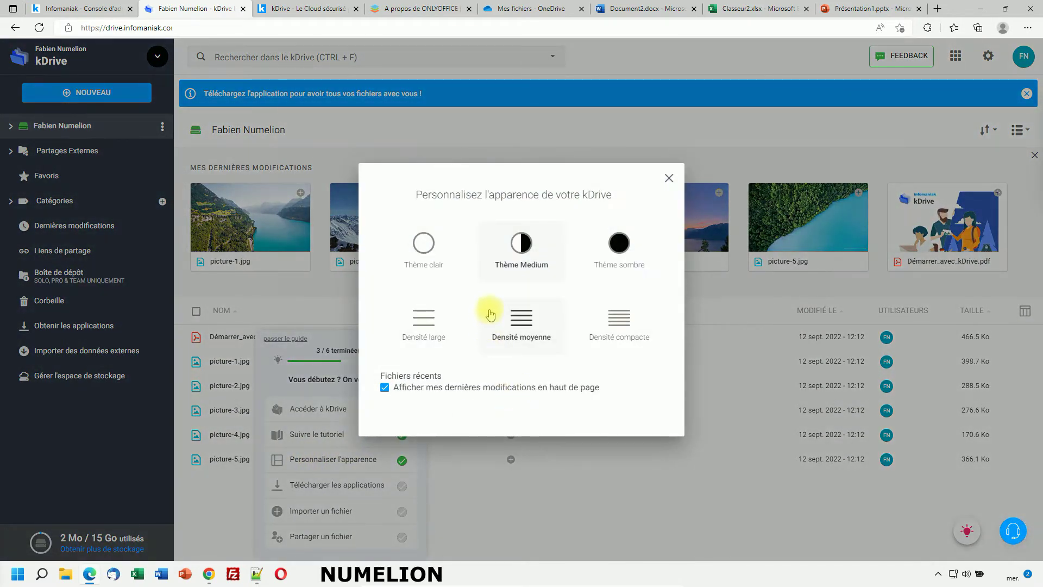
pyautogui.click(426, 251)
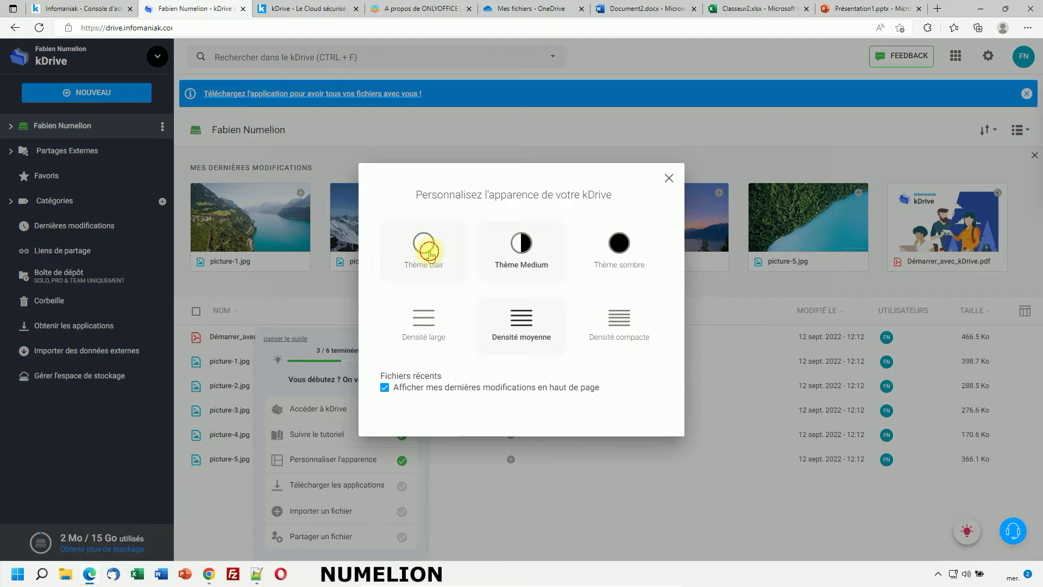
pyautogui.click(506, 251)
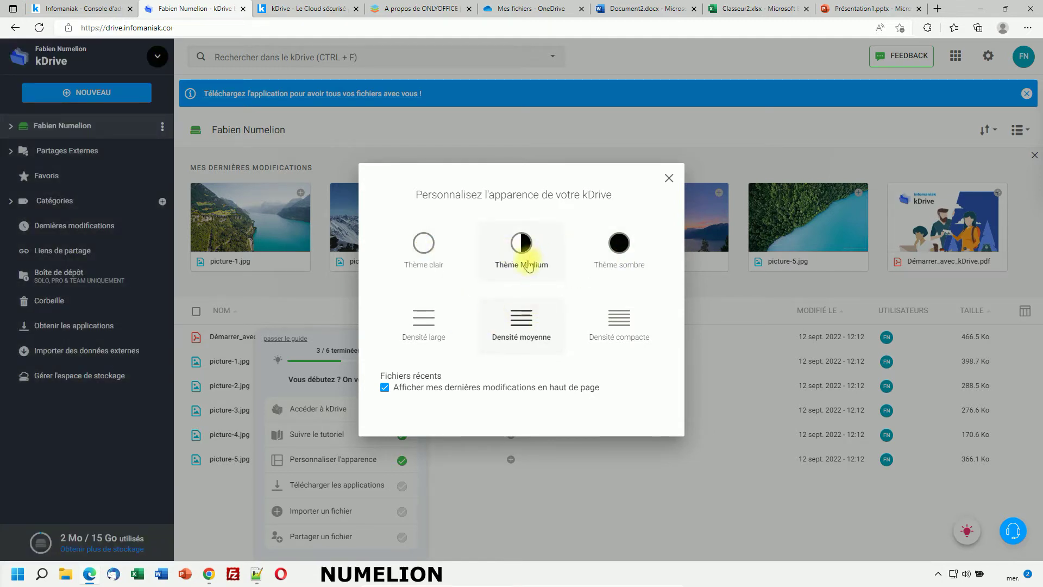
pyautogui.click(445, 333)
pyautogui.click(584, 326)
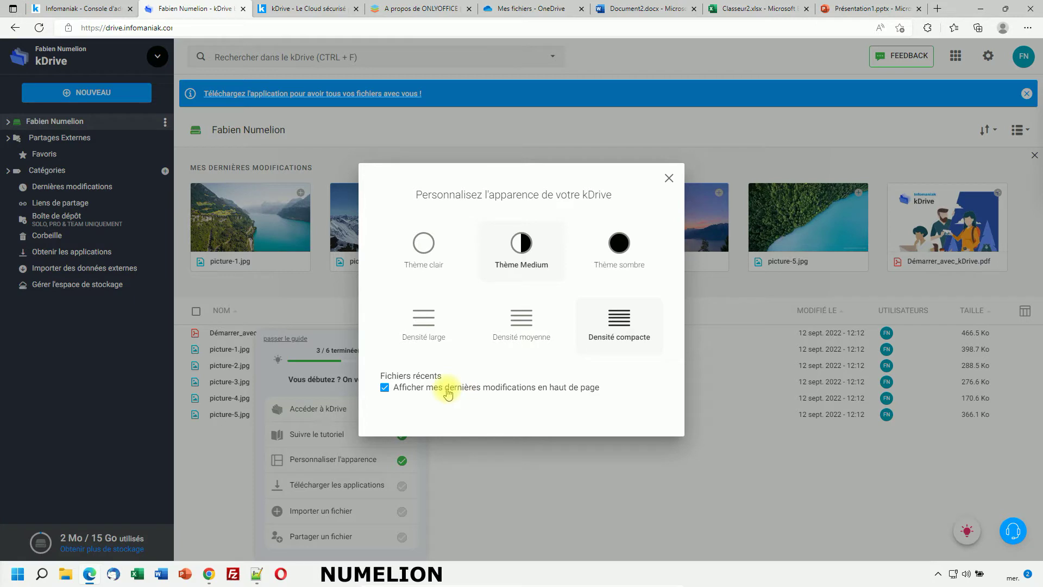
pyautogui.click(411, 386)
pyautogui.click(411, 387)
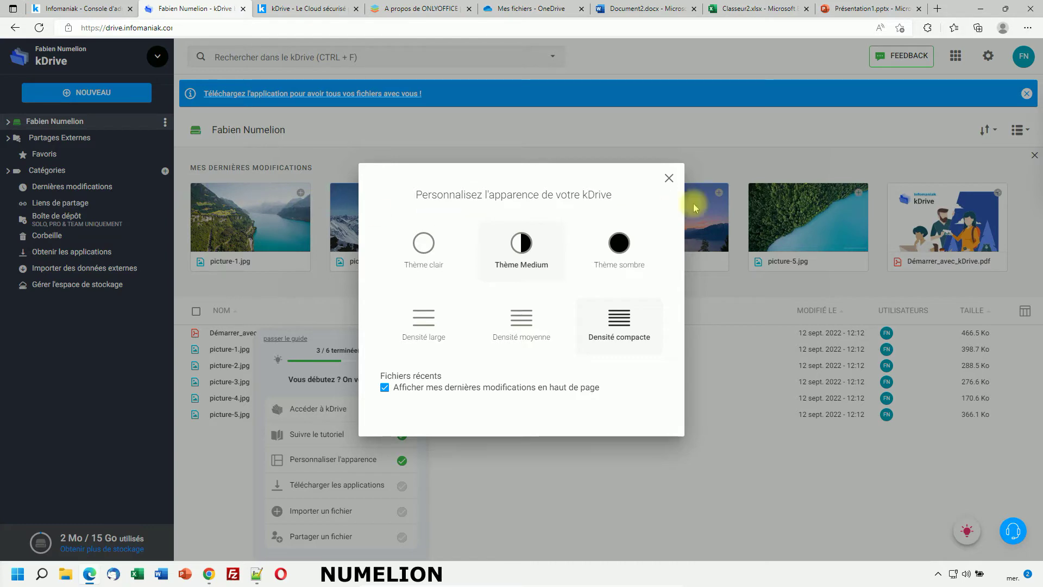
pyautogui.click(668, 178)
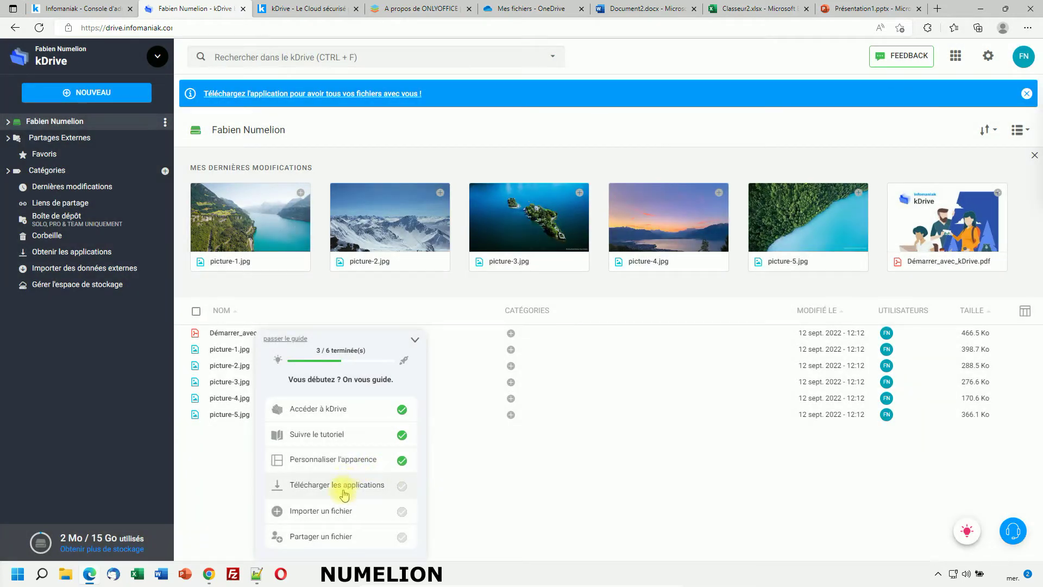
pyautogui.click(343, 485)
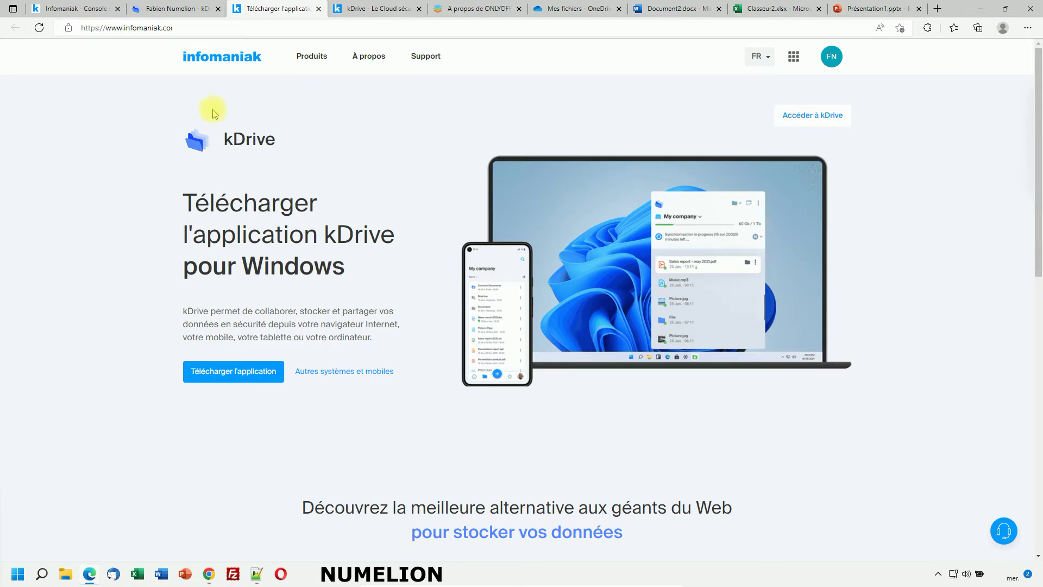
# Back in the kDrive file list, expand the getting-started guide and try its import-a-file step.
pyautogui.click(163, 8)
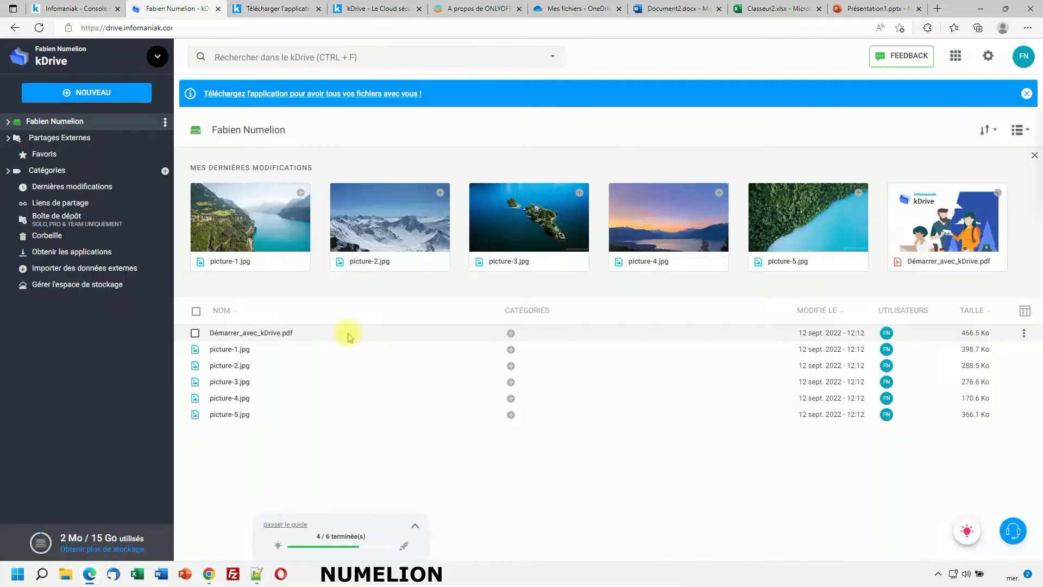
pyautogui.click(415, 526)
pyautogui.click(335, 517)
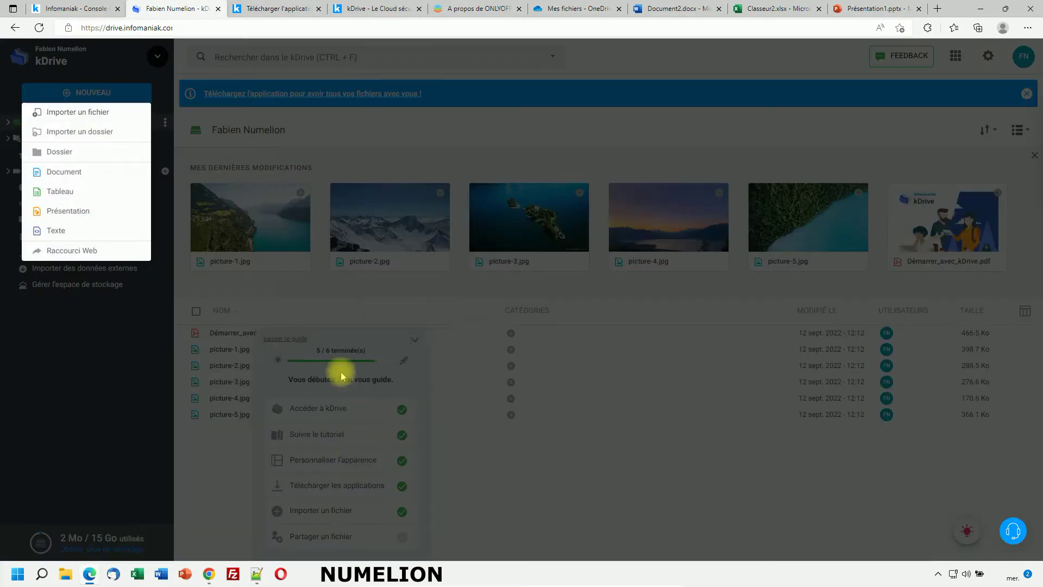
pyautogui.click(331, 543)
# View the guide's sharing-links video, then dismiss the congratulations pop-up.
pyautogui.click(311, 537)
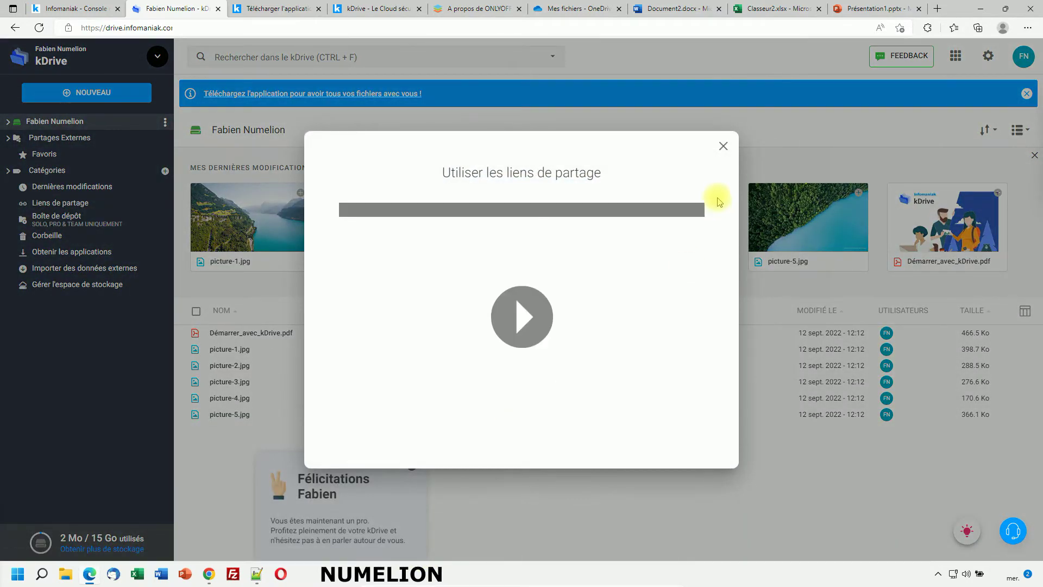
pyautogui.click(723, 147)
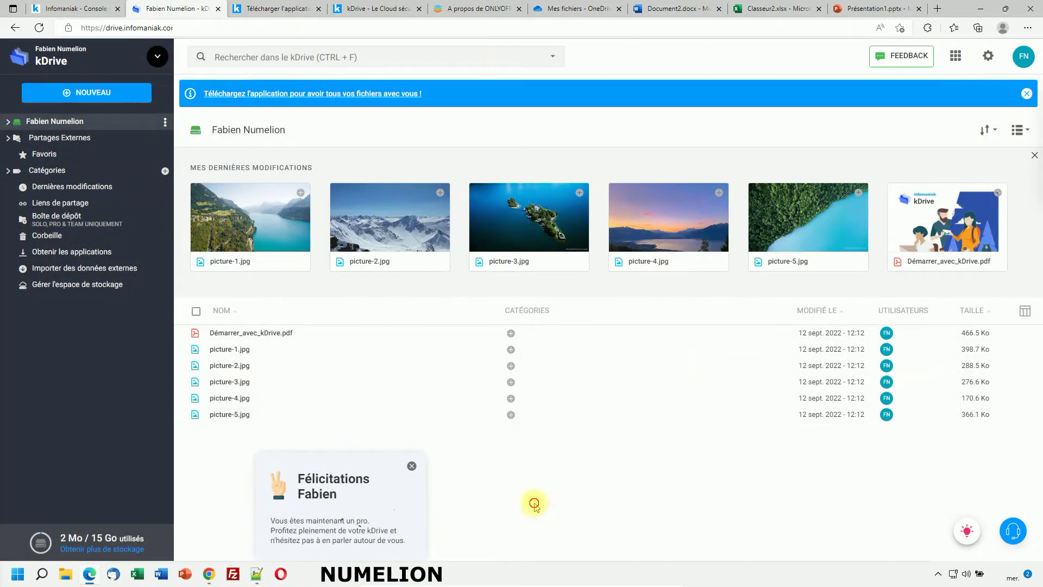
pyautogui.click(411, 465)
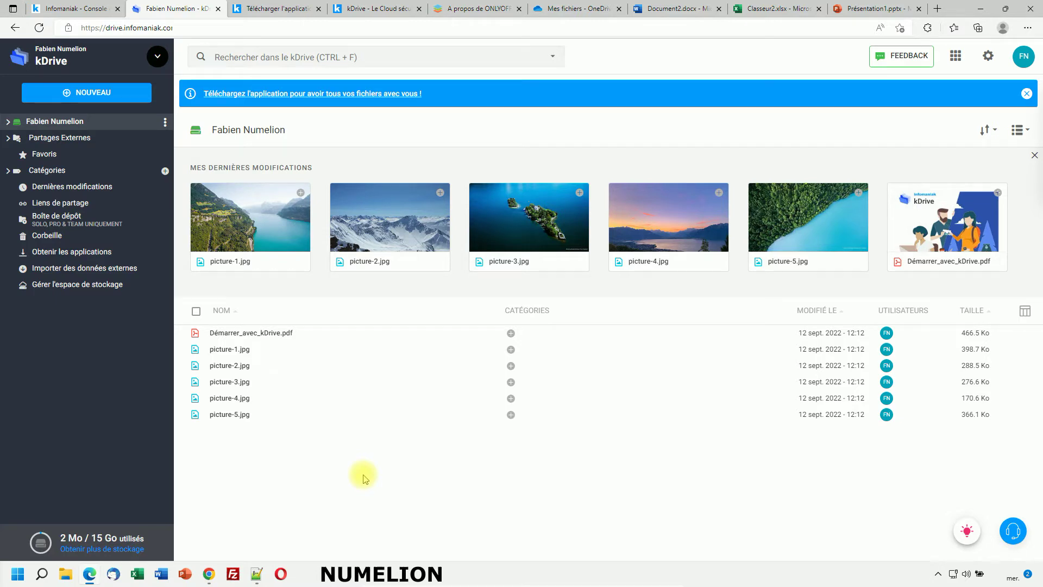
pyautogui.moveTo(251, 333)
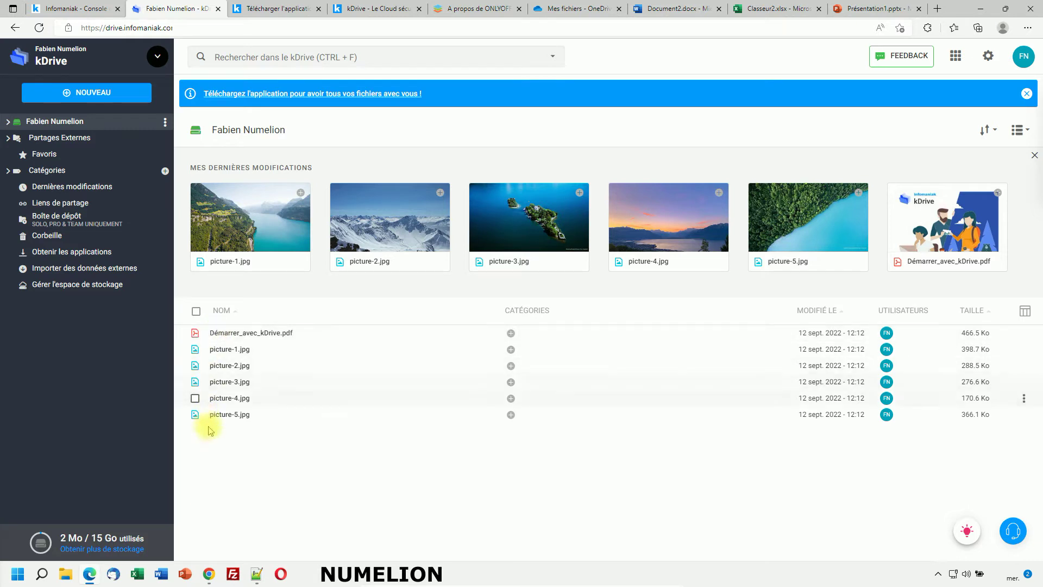
pyautogui.click(224, 333)
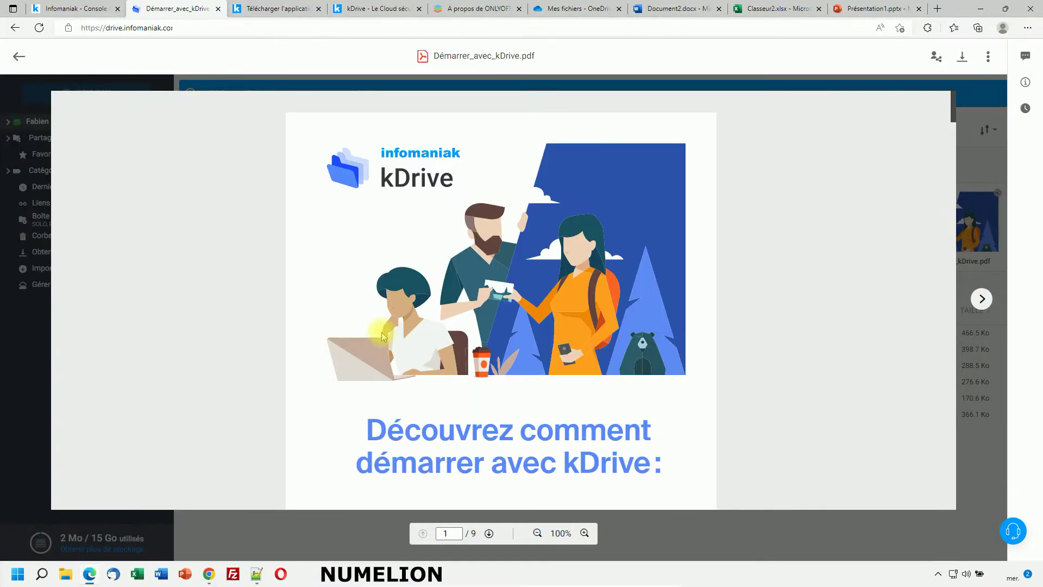
pyautogui.scroll(-2, 686, 302)
pyautogui.scroll(-8, 654, 337)
pyautogui.scroll(-5, 654, 337)
pyautogui.scroll(-5, 652, 335)
pyautogui.scroll(-5, 650, 336)
pyautogui.scroll(-3, 648, 336)
pyautogui.scroll(-5, 648, 335)
pyautogui.scroll(-5, 648, 335)
pyautogui.scroll(-5, 647, 335)
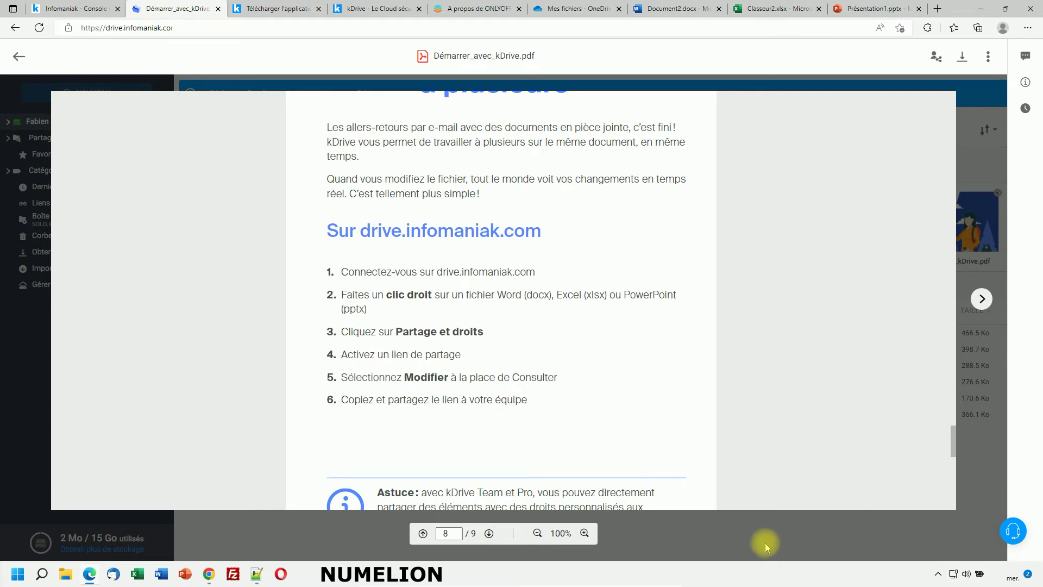
pyautogui.click(744, 540)
pyautogui.click(220, 350)
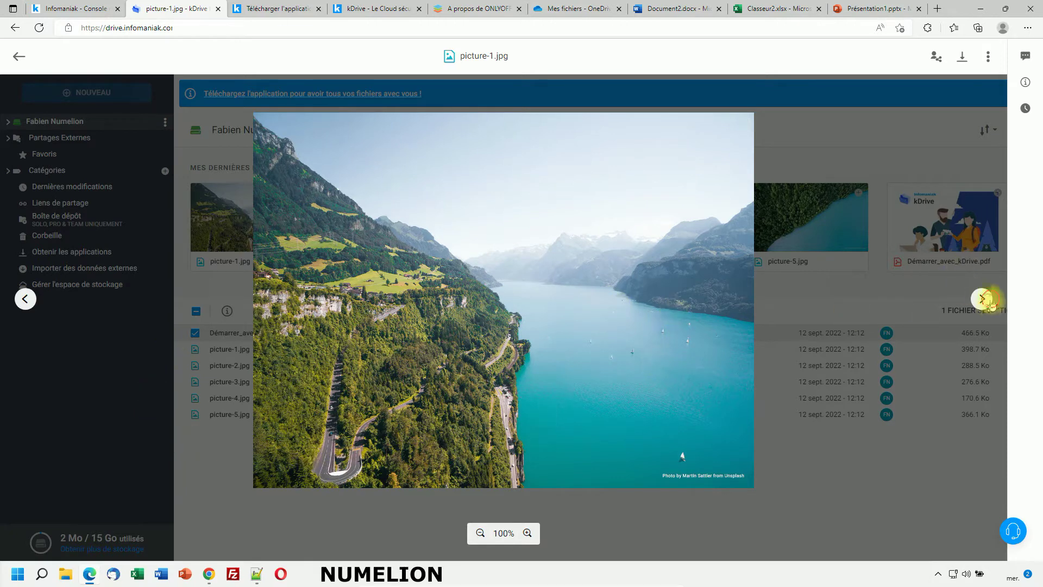
pyautogui.click(983, 298)
pyautogui.click(984, 298)
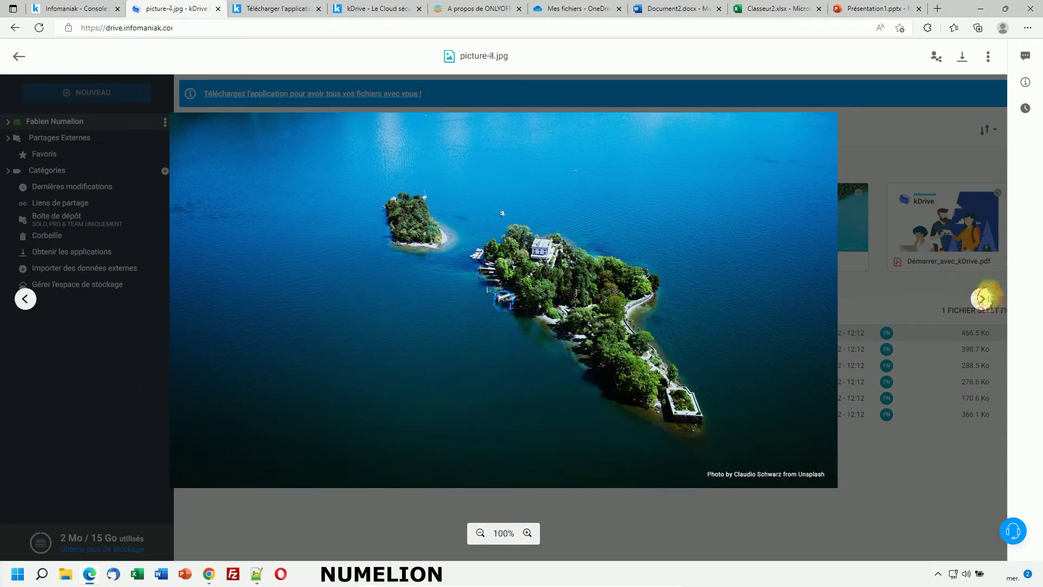
pyautogui.click(984, 298)
pyautogui.press('Right')
pyautogui.press('Escape')
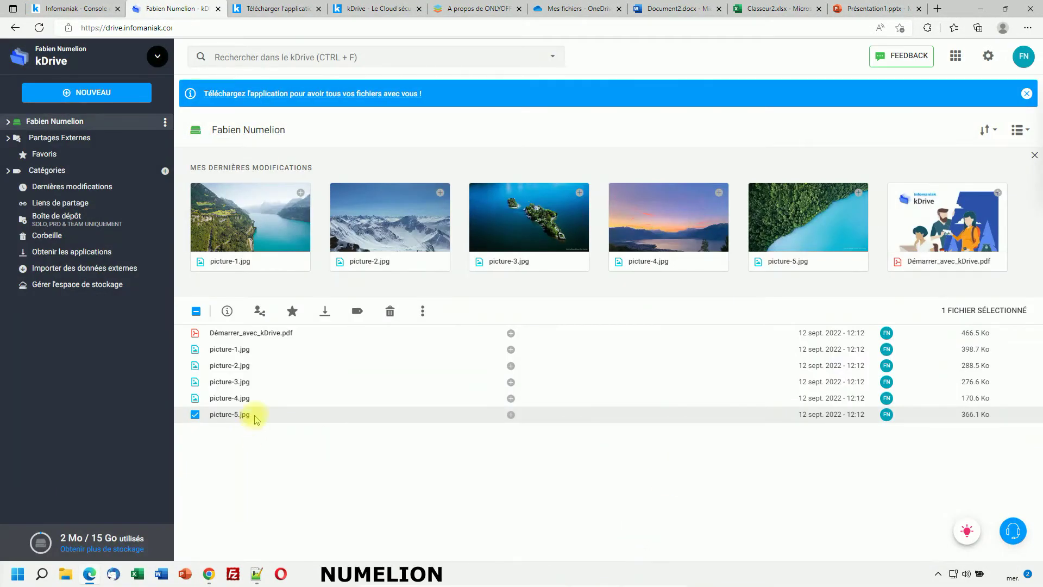
pyautogui.click(228, 414)
# Zoom the picture preview in, return it to 100%, and close it.
pyautogui.click(528, 533)
pyautogui.click(480, 533)
pyautogui.press('Escape')
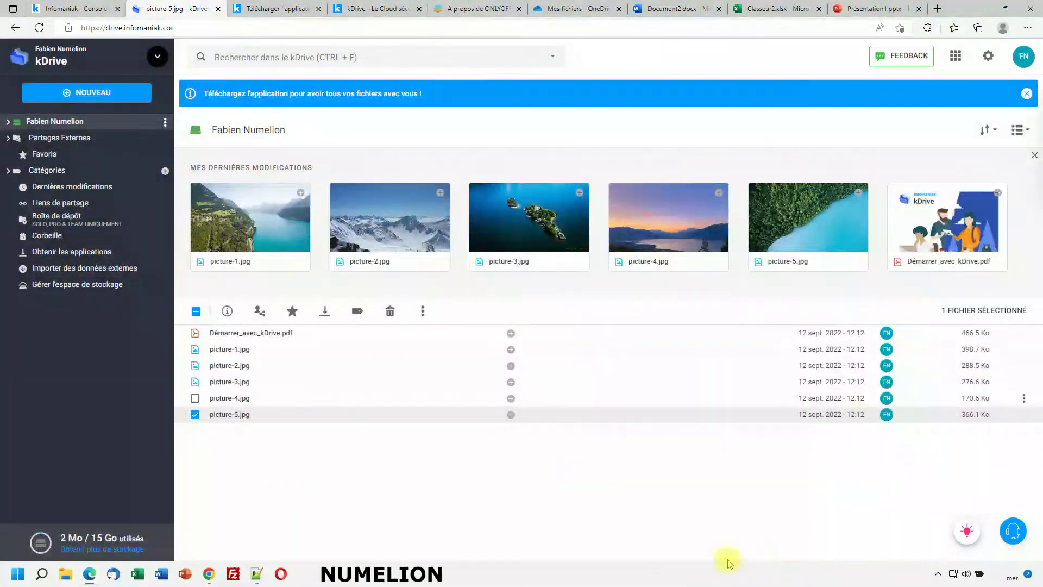
# Change the drive colour from green to orange and save it.
pyautogui.rightClick(433, 467)
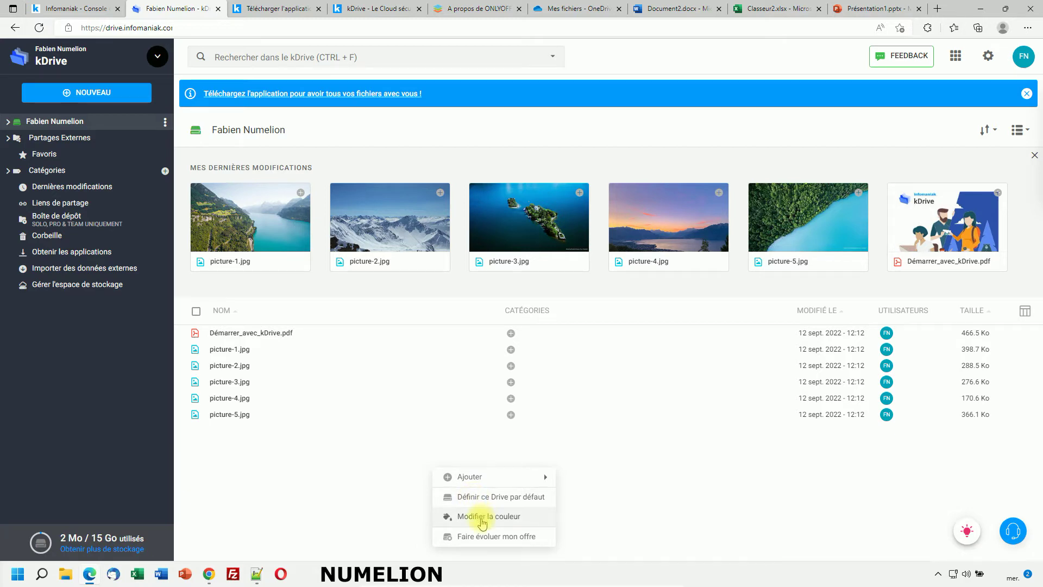
pyautogui.click(479, 515)
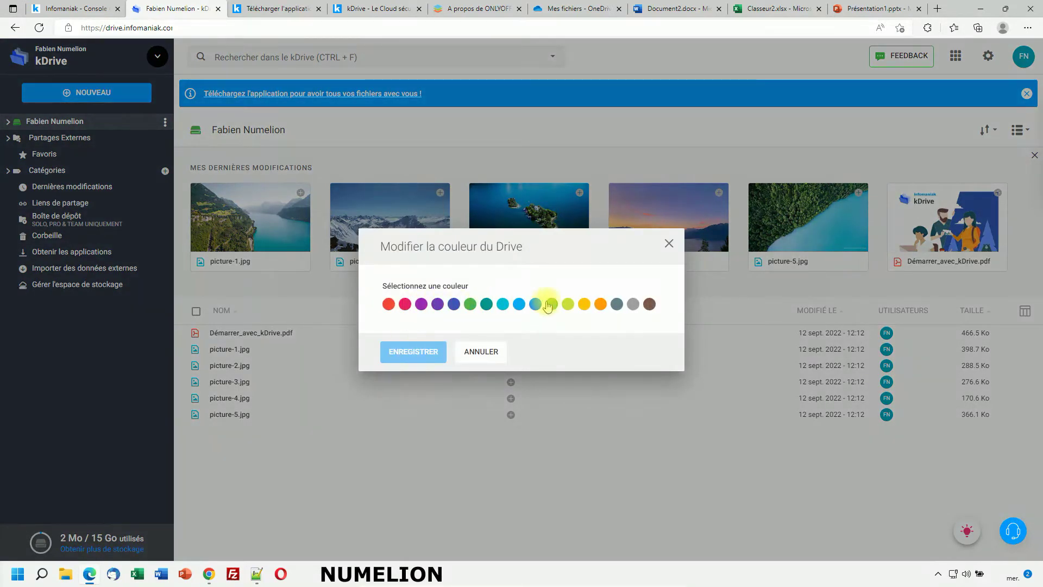
pyautogui.click(599, 308)
pyautogui.click(434, 352)
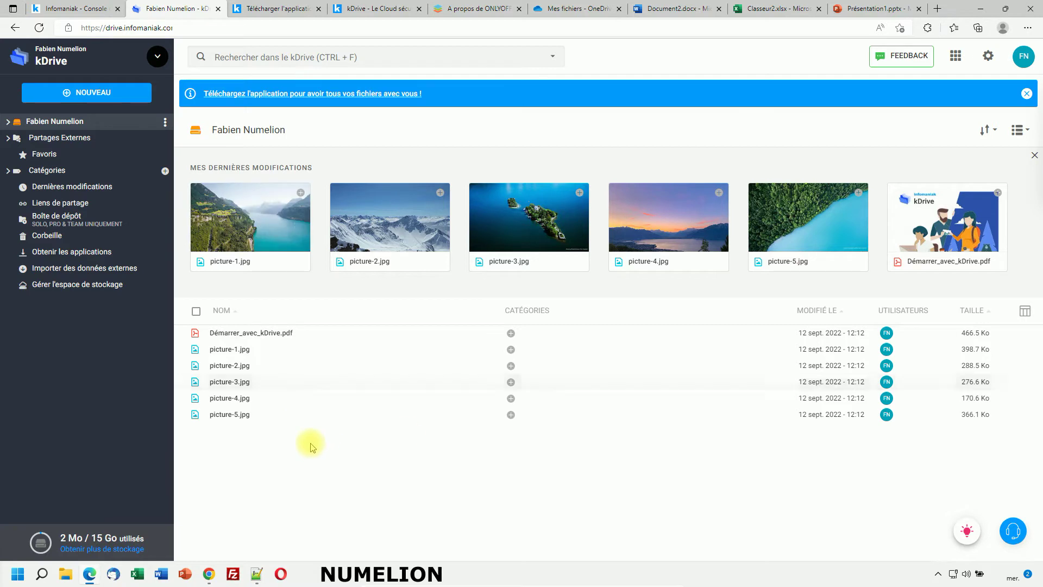
# Bring up the drive's context menu with the options for adding new items.
pyautogui.rightClick(351, 486)
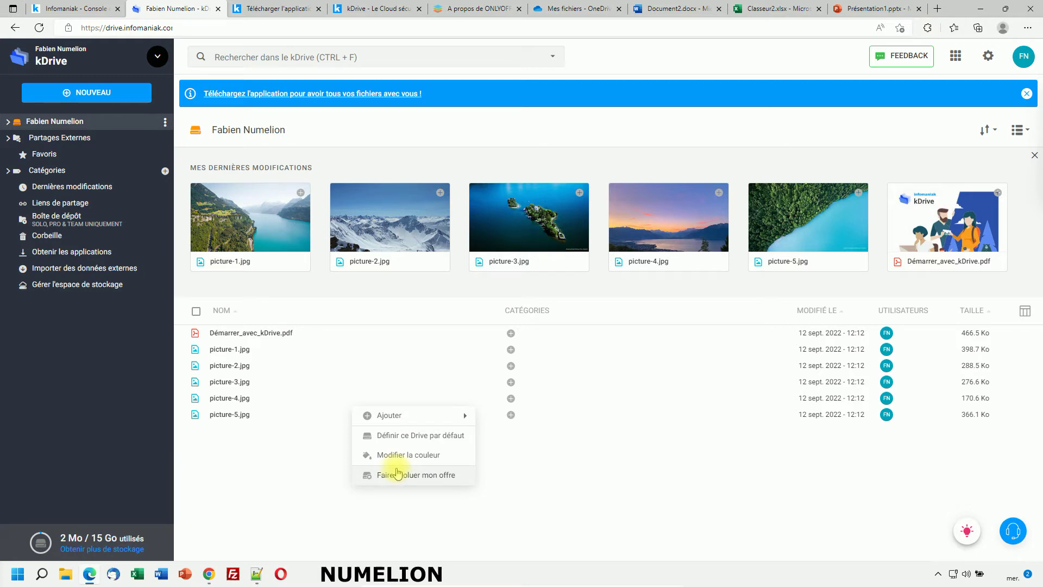
pyautogui.click(273, 471)
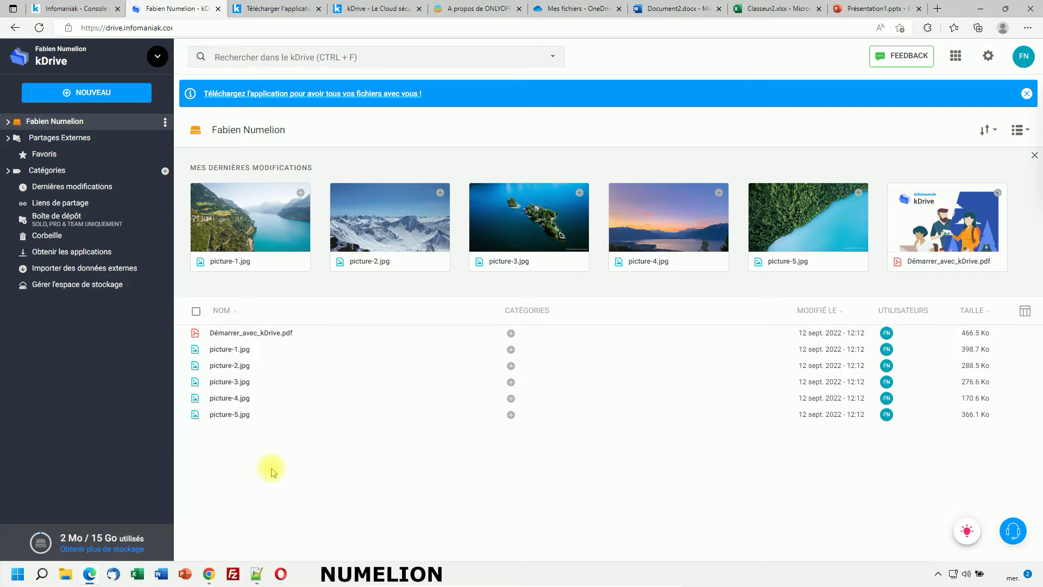
pyautogui.rightClick(267, 468)
pyautogui.moveTo(326, 478)
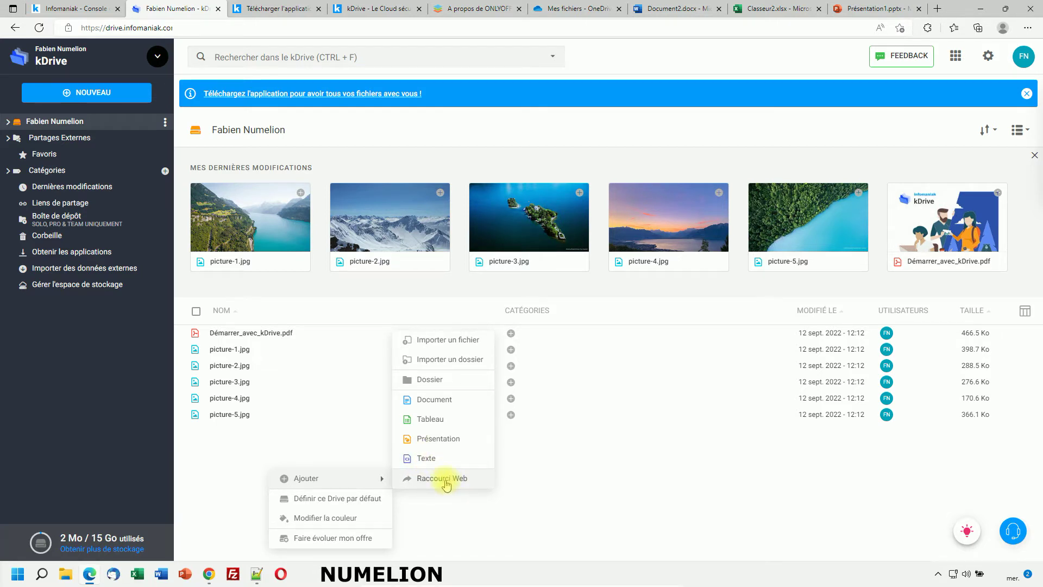
# Create a new document named Fichier1.docx and show its Insertion tools in Infomaniak Docs.
pyautogui.click(434, 400)
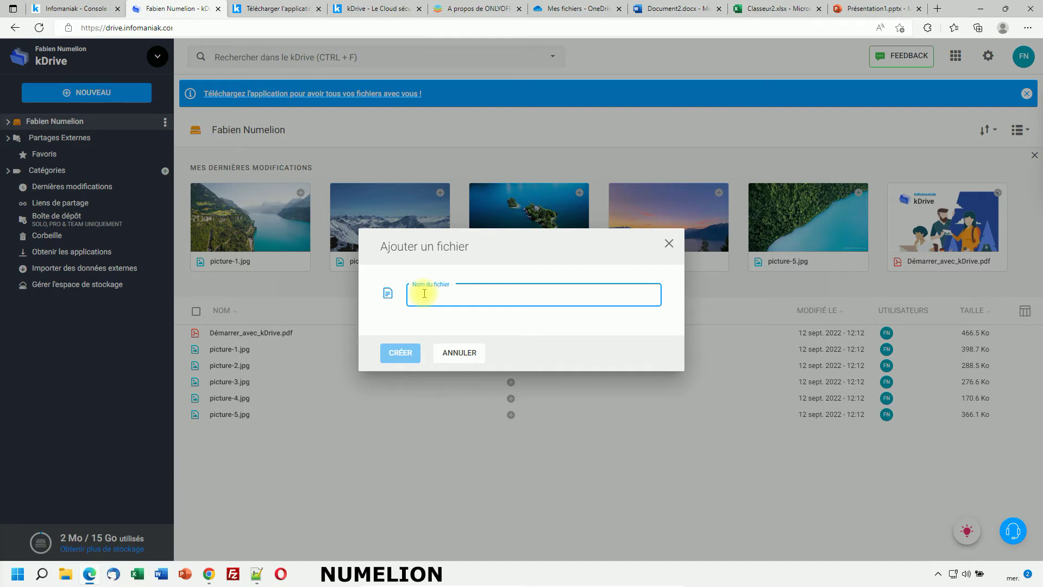
pyautogui.write('Fichie')
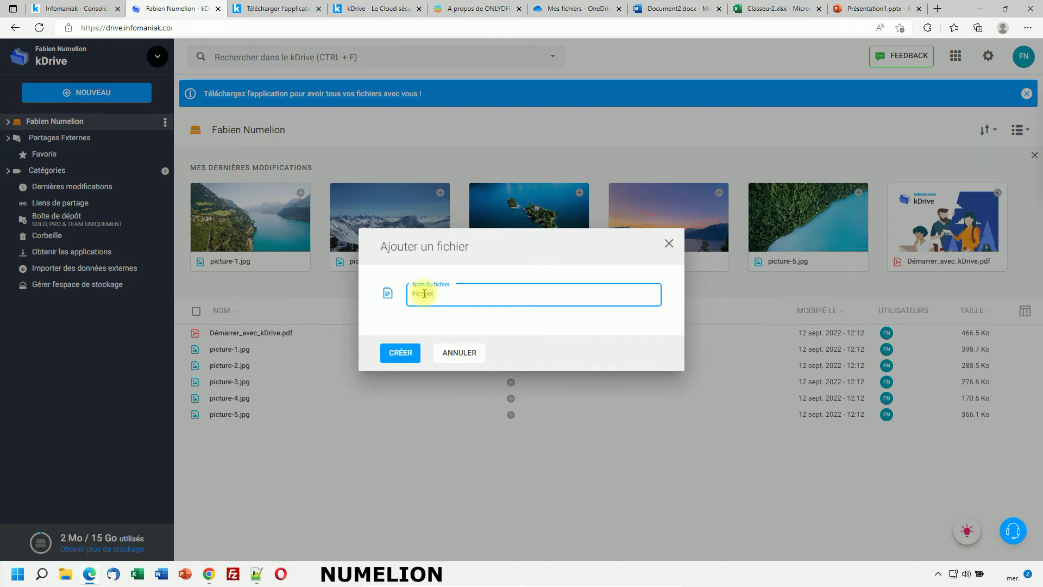
pyautogui.write('1')
pyautogui.click(404, 352)
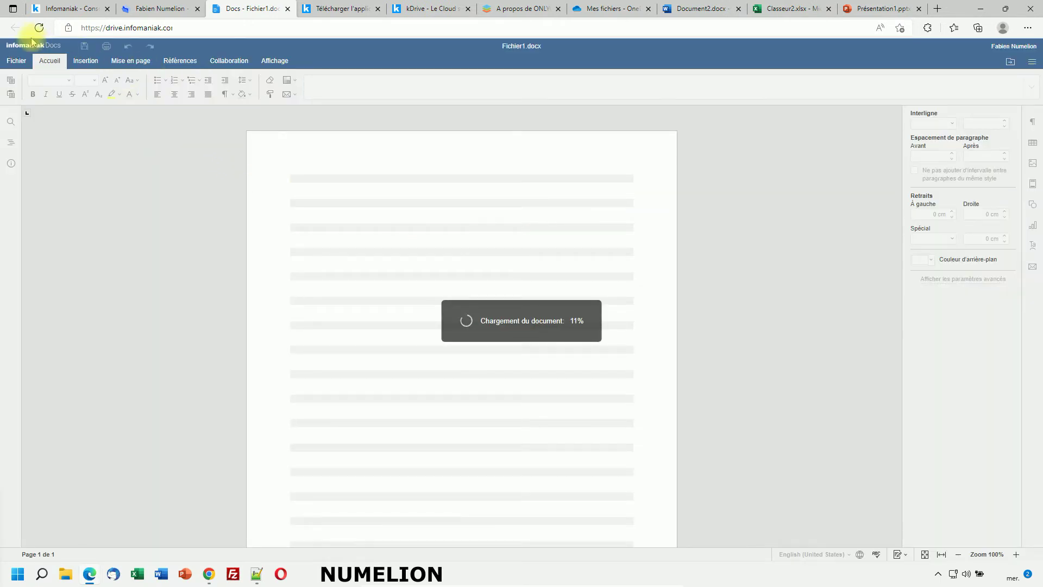
pyautogui.click(87, 62)
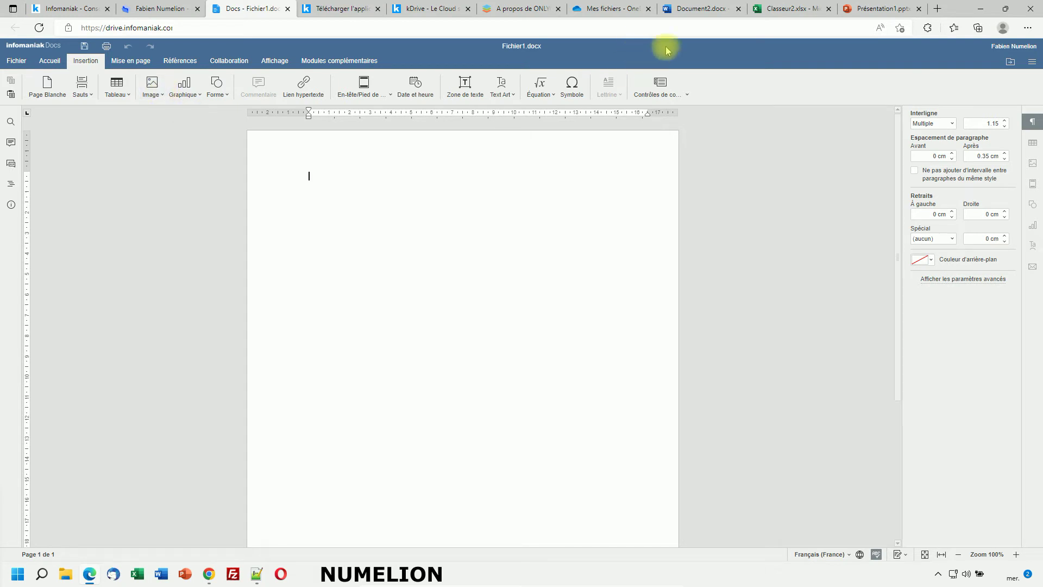
# Switch to the blank Document2.docx in Word Online and close its file-name panel.
pyautogui.click(692, 8)
pyautogui.click(188, 363)
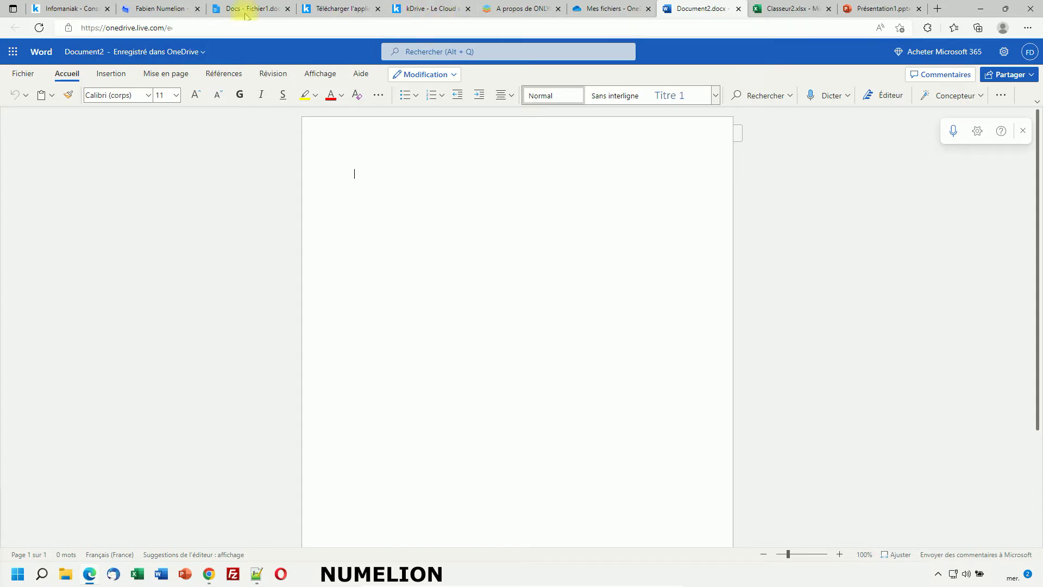
# Move the Document2 tab beside Fichier1's tab, compare both, then close Document2.docx.
pyautogui.moveTo(703, 6); pyautogui.dragTo(343, 7)
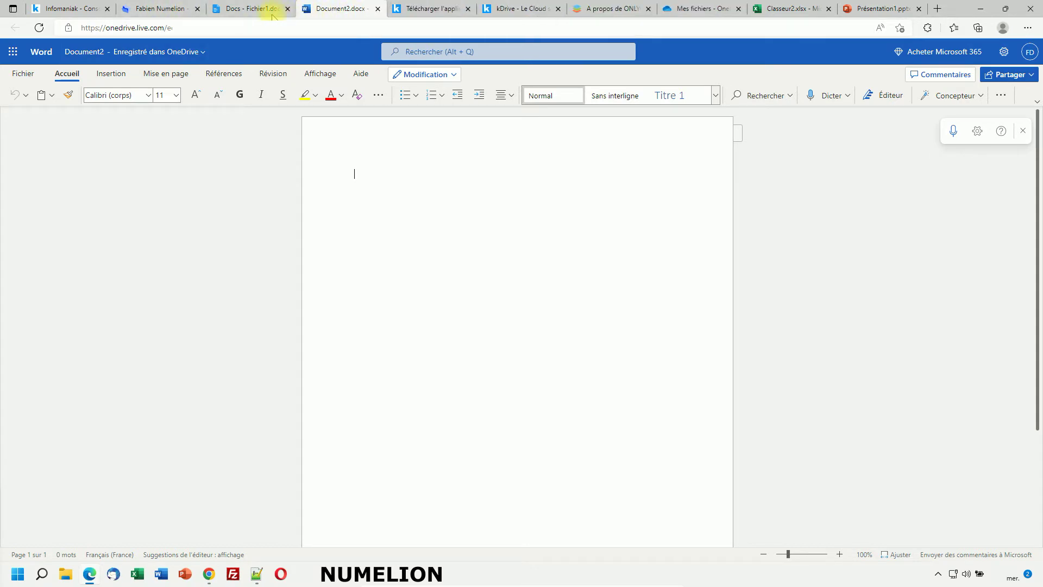
pyautogui.click(251, 9)
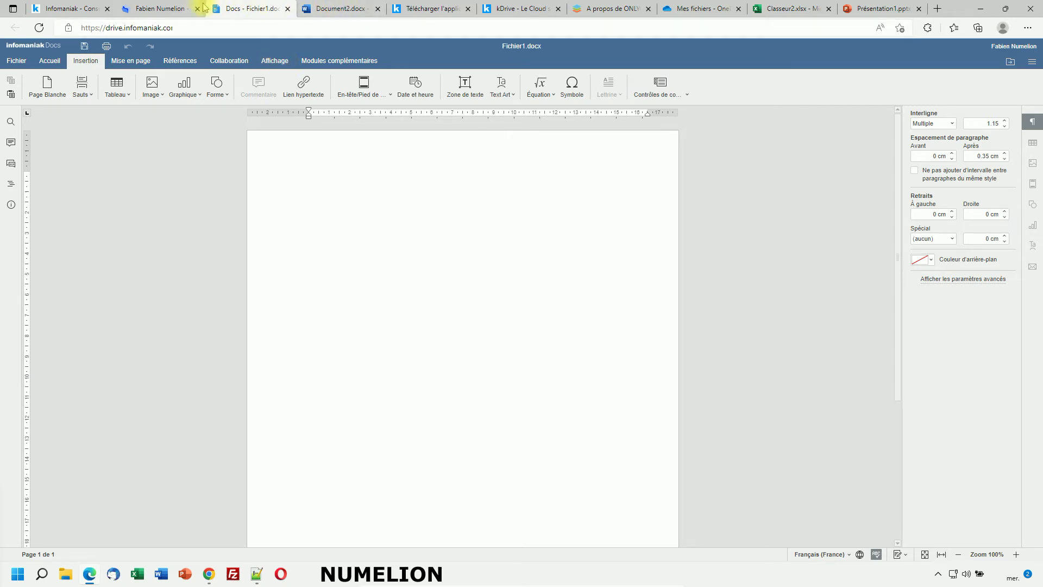
pyautogui.click(323, 8)
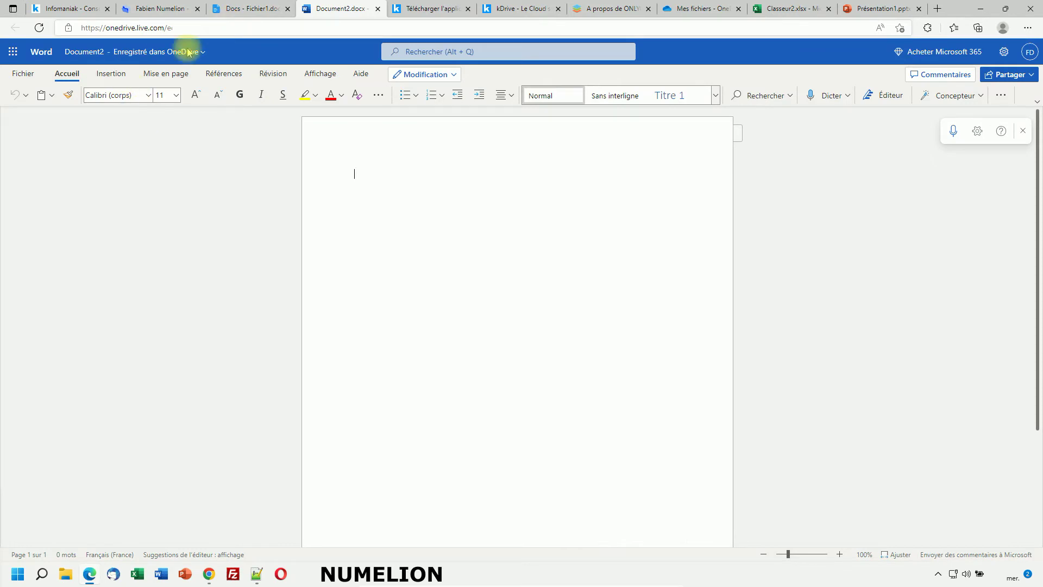
pyautogui.click(250, 9)
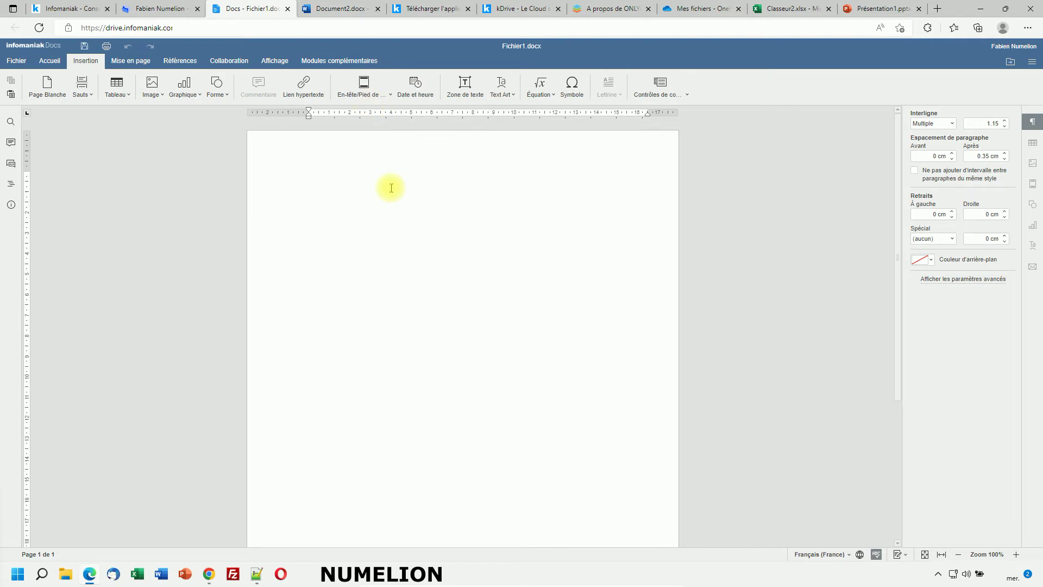
pyautogui.click(377, 8)
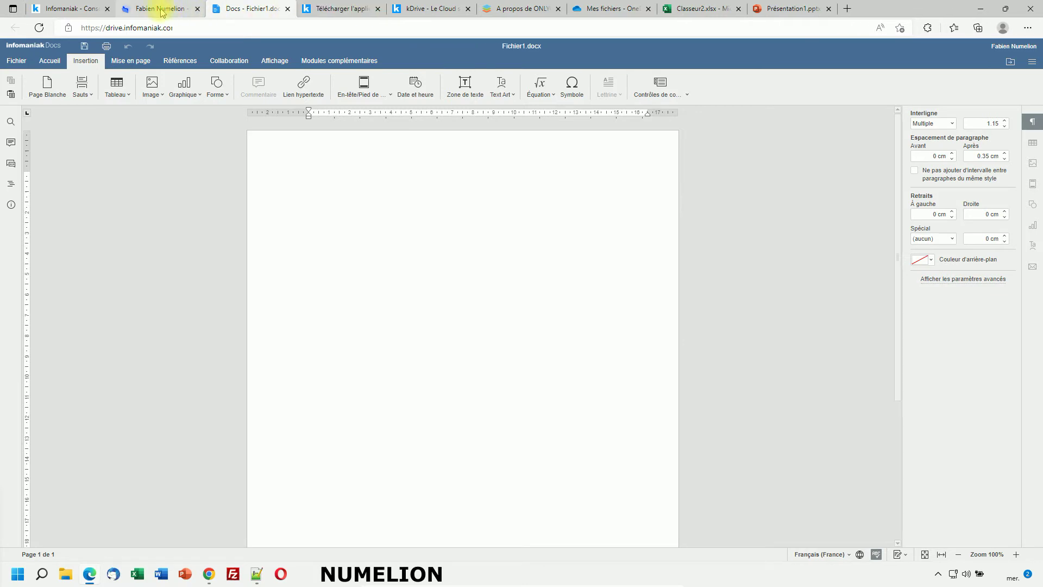
# From the kDrive file list, create a new spreadsheet named Tableur.xlsx via Ajouter > Tableau.
pyautogui.click(170, 10)
pyautogui.rightClick(261, 520)
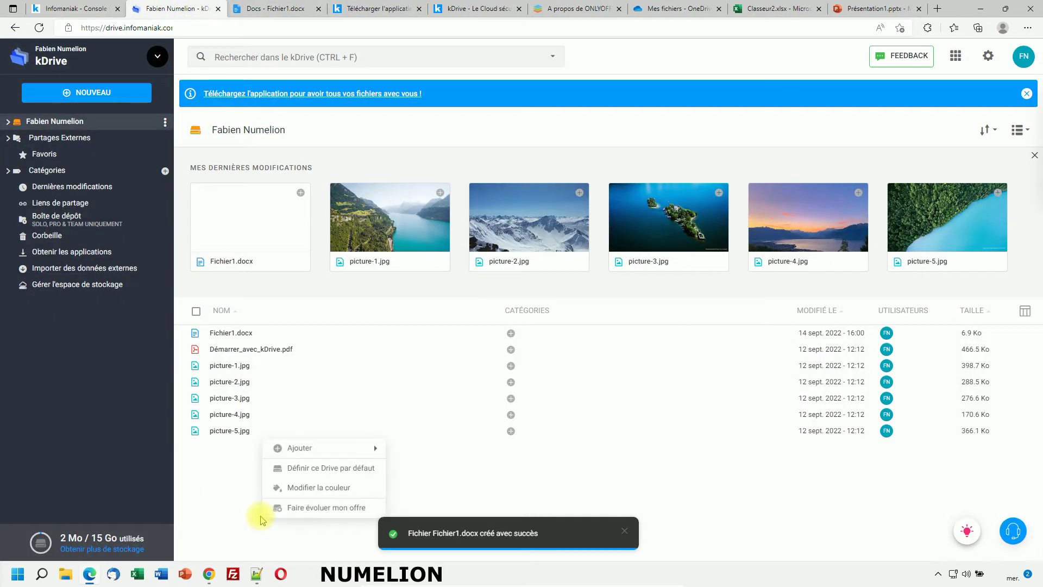
pyautogui.moveTo(322, 447)
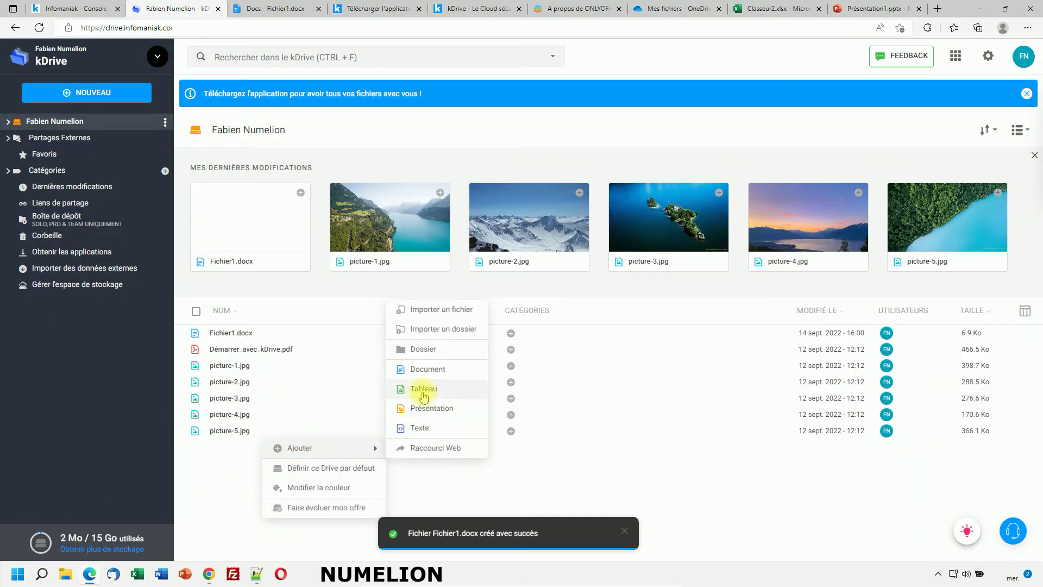
pyautogui.click(425, 390)
pyautogui.click(424, 295)
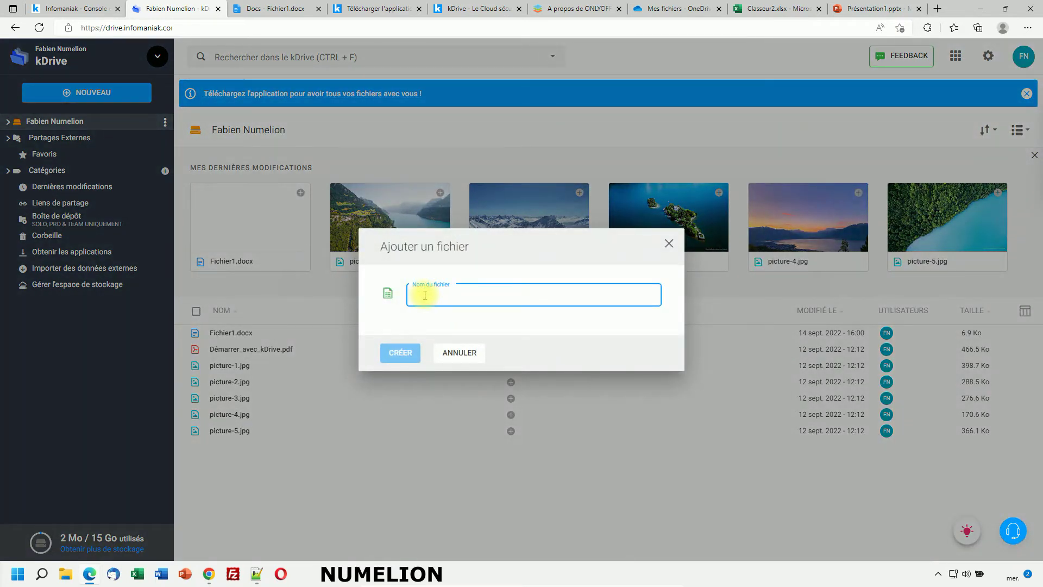
pyautogui.write('Tableau')
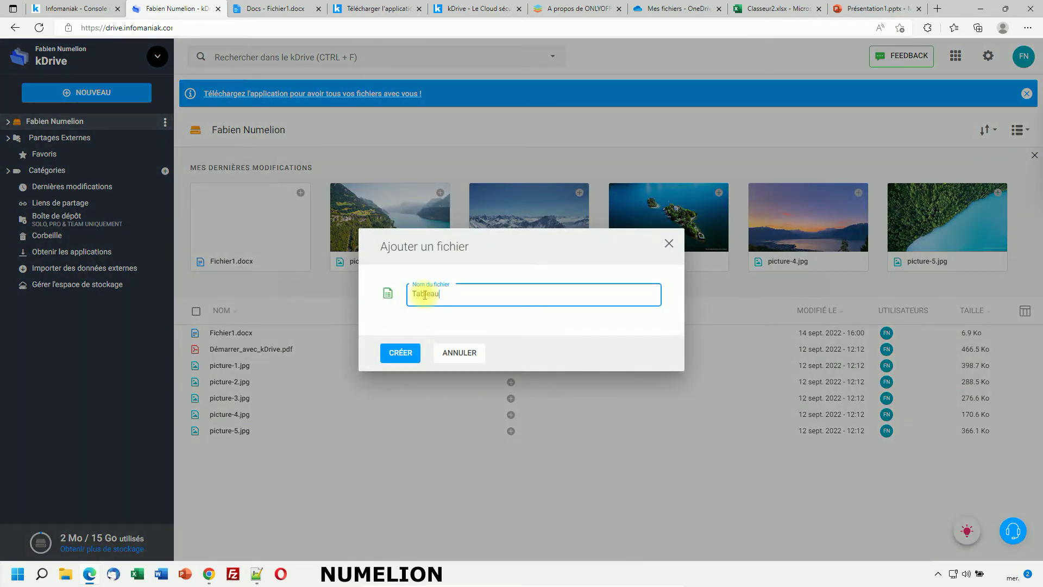
pyautogui.write('r')
pyautogui.click(382, 350)
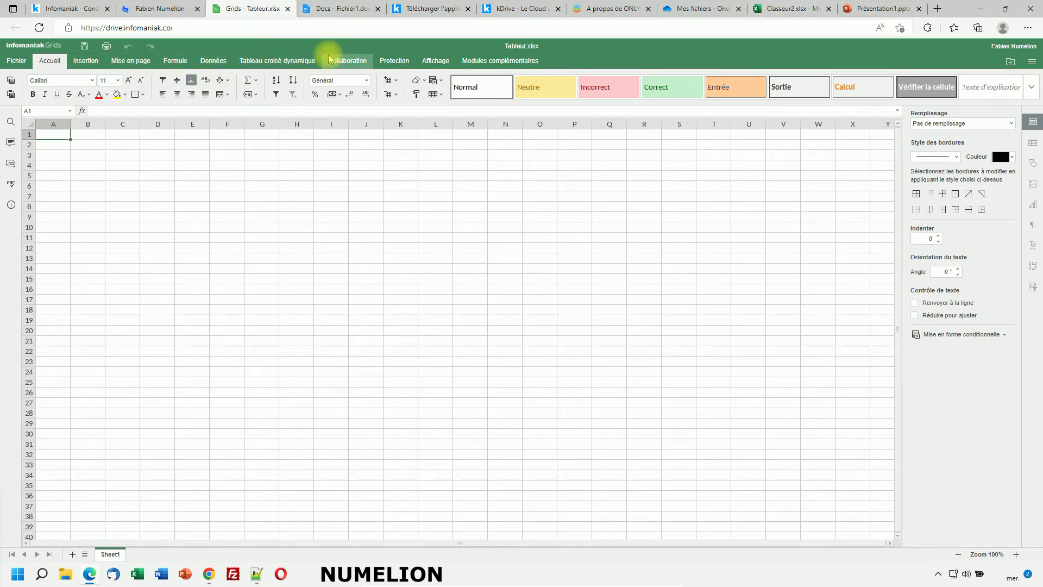
# Browse Grids' Insertion, Mise en page, Formule, pivot, Collaboration and Protection tools, glance at Classeur2, return.
pyautogui.click(84, 62)
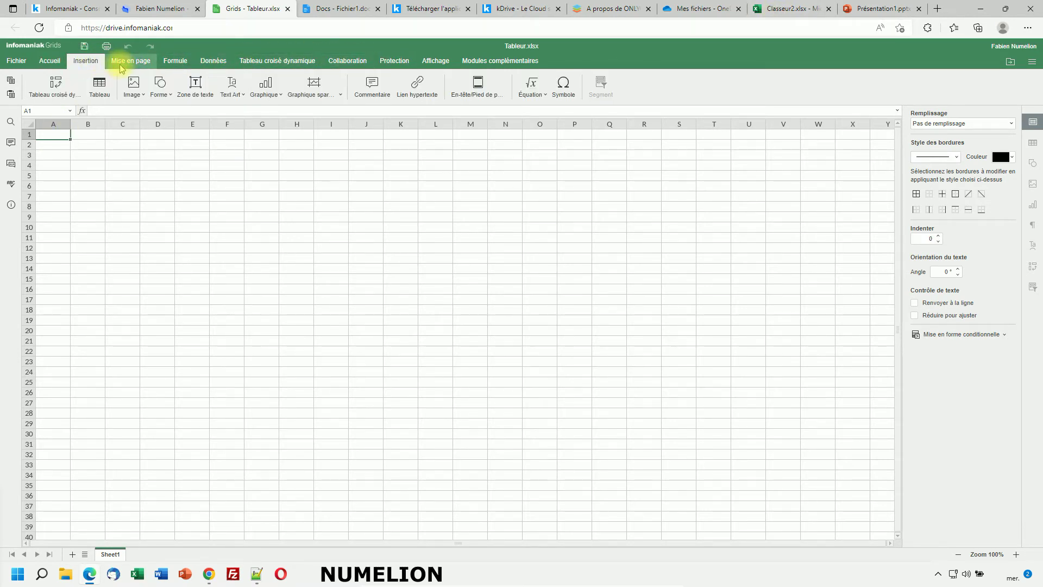
pyautogui.click(132, 61)
pyautogui.click(175, 61)
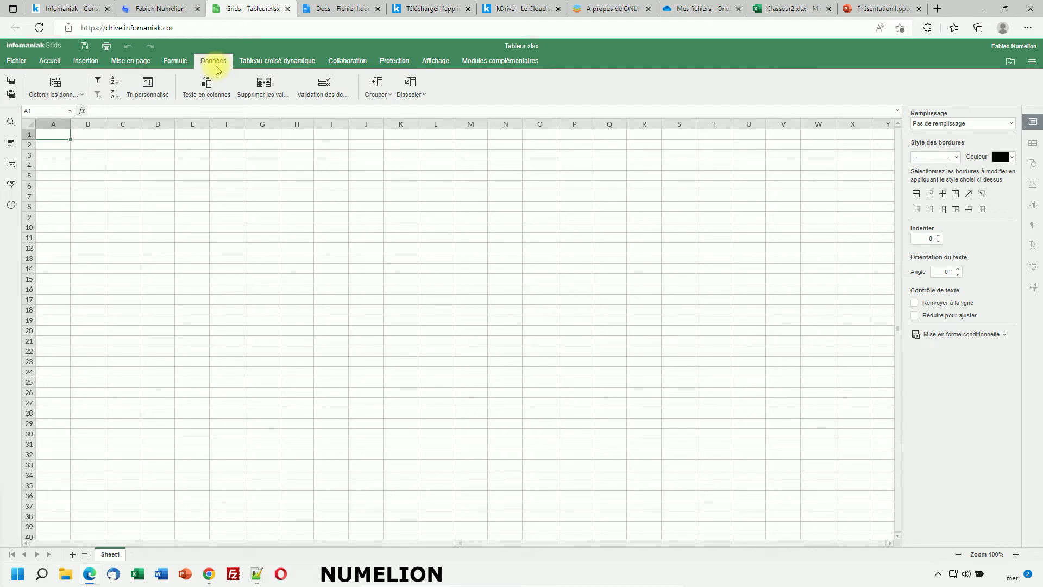
pyautogui.click(262, 61)
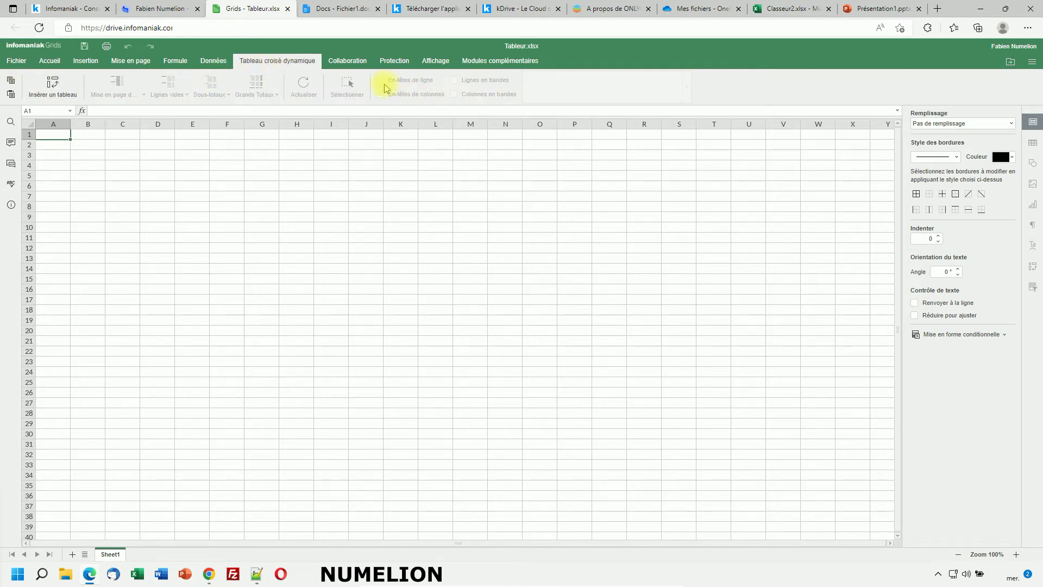
pyautogui.click(367, 64)
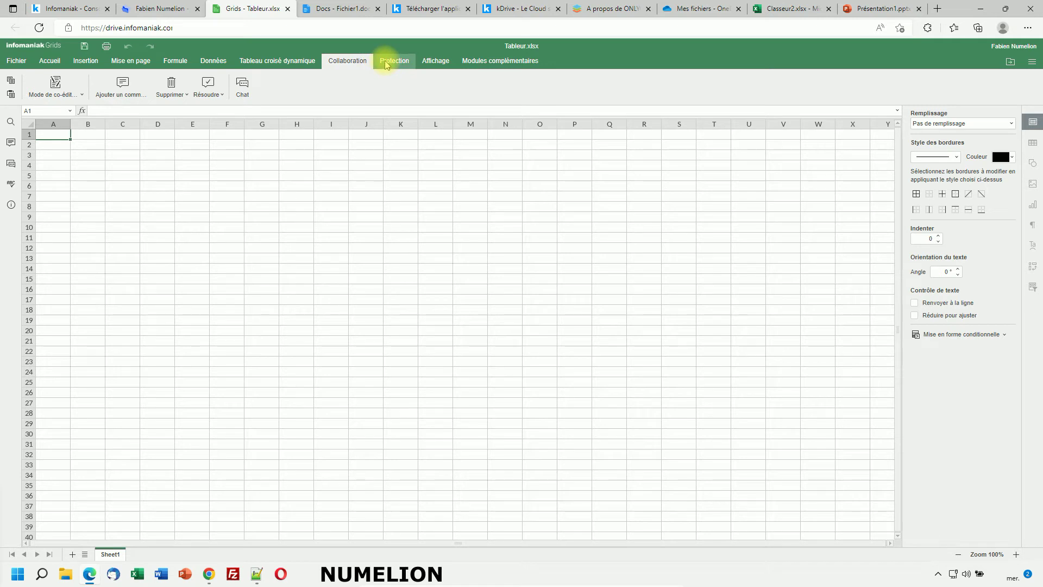
pyautogui.click(384, 62)
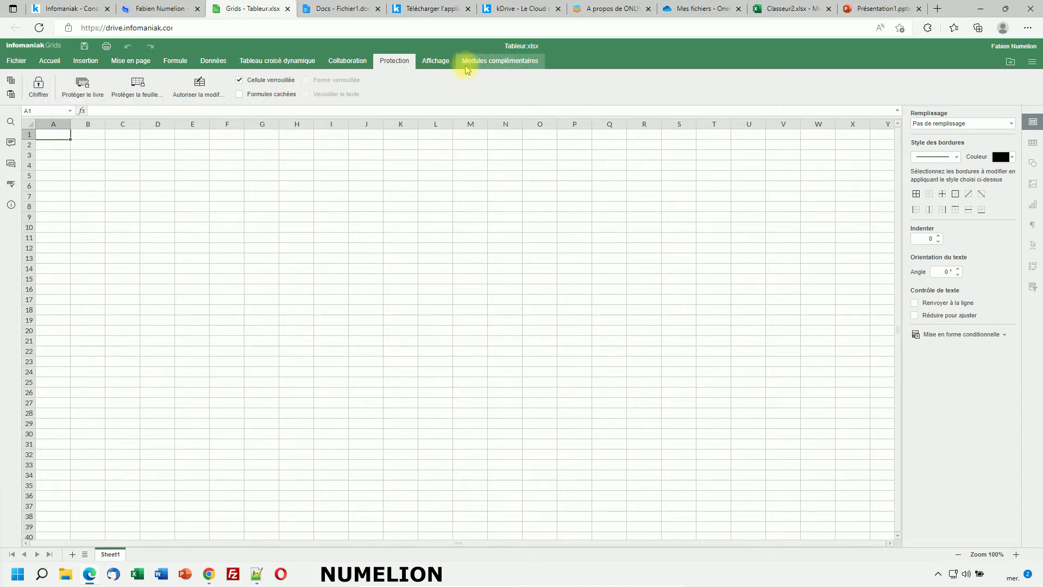
pyautogui.click(770, 15)
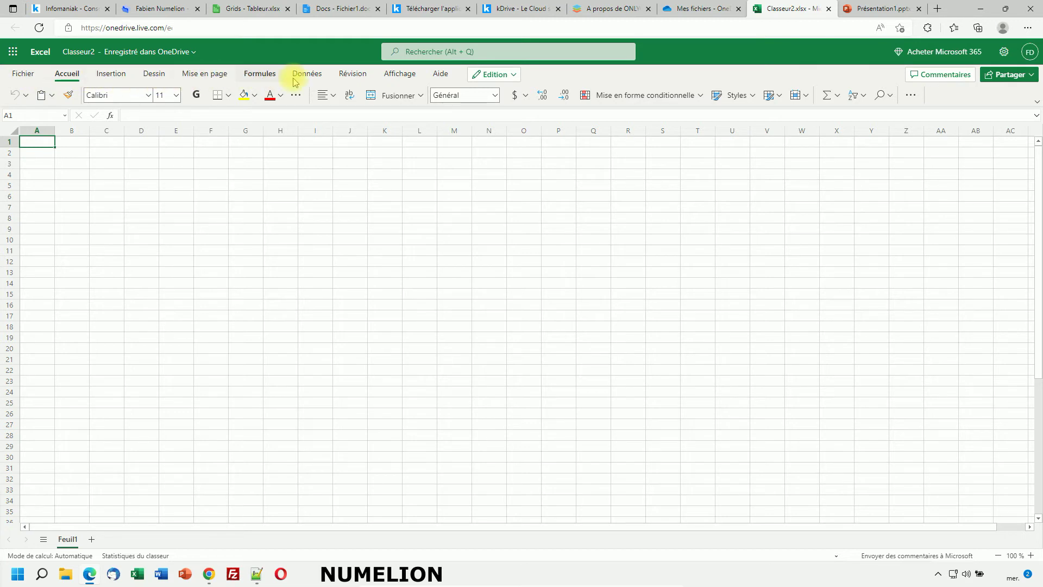
pyautogui.click(248, 8)
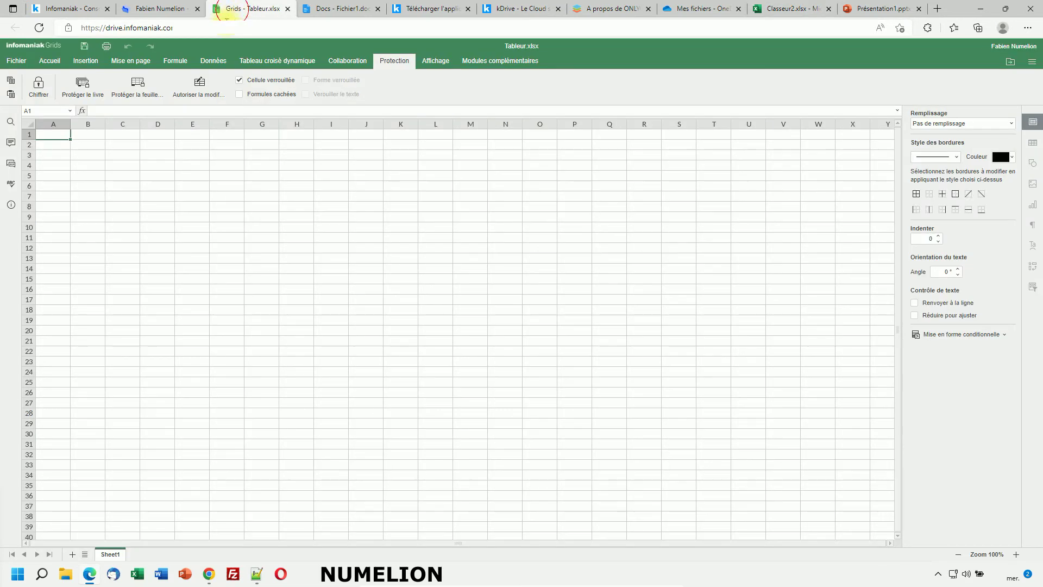
# Try =RECHER, =SI and =EQU formula suggestions in cell B3, clear them, then return to kDrive.
pyautogui.click(104, 158)
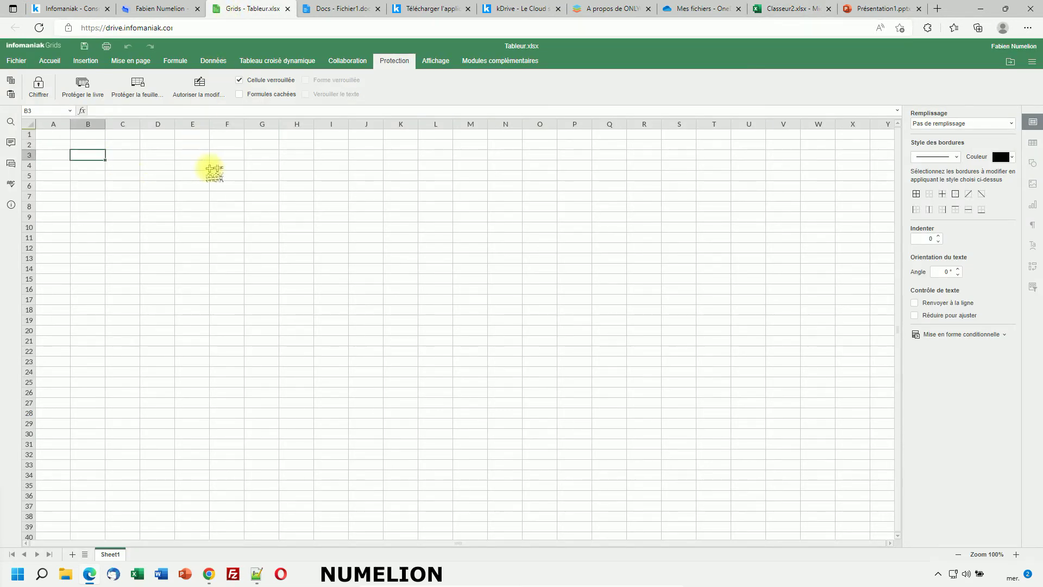
pyautogui.write('=recher')
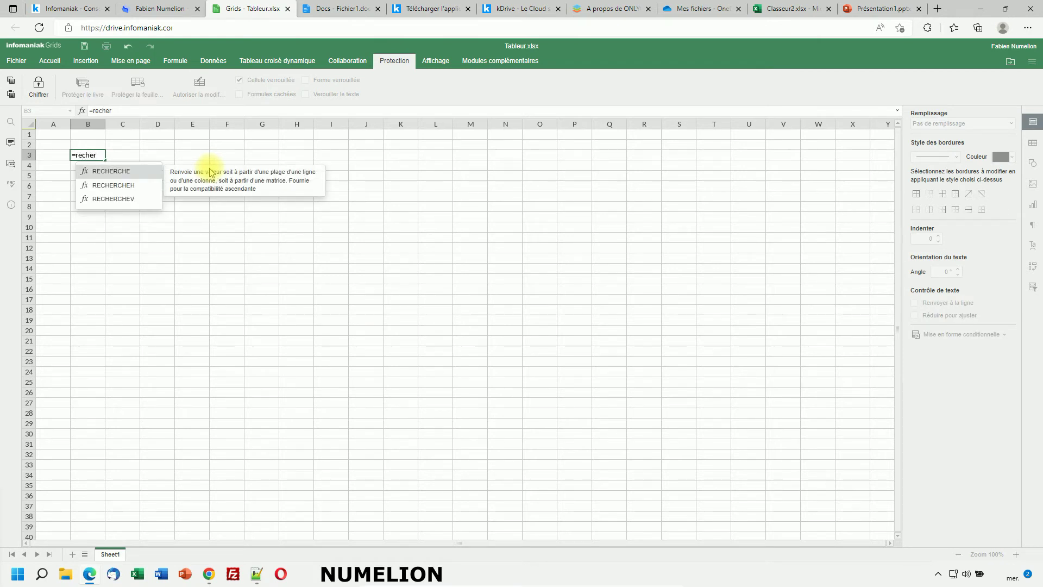
pyautogui.press('BackSpace')
pyautogui.press('BackSpace')
pyautogui.press('BackSpace')
pyautogui.press('BackSpace')
pyautogui.press('BackSpace')
pyautogui.press('BackSpace')
pyautogui.write('e')
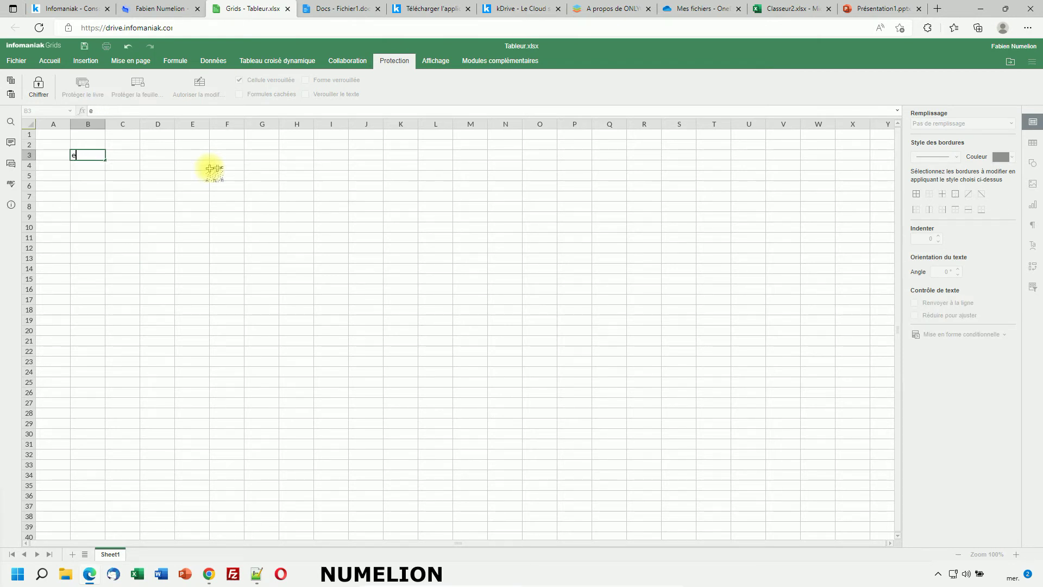
pyautogui.write('si')
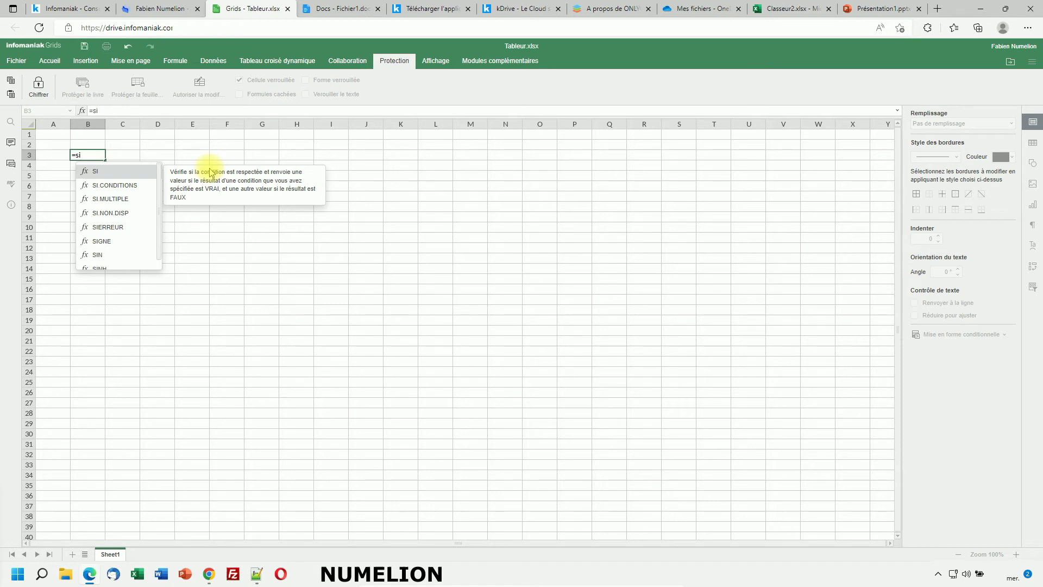
pyautogui.press('BackSpace')
pyautogui.press('BackSpace')
pyautogui.write('equ')
pyautogui.press('BackSpace')
pyautogui.press('BackSpace')
pyautogui.press('BackSpace')
pyautogui.press('BackSpace')
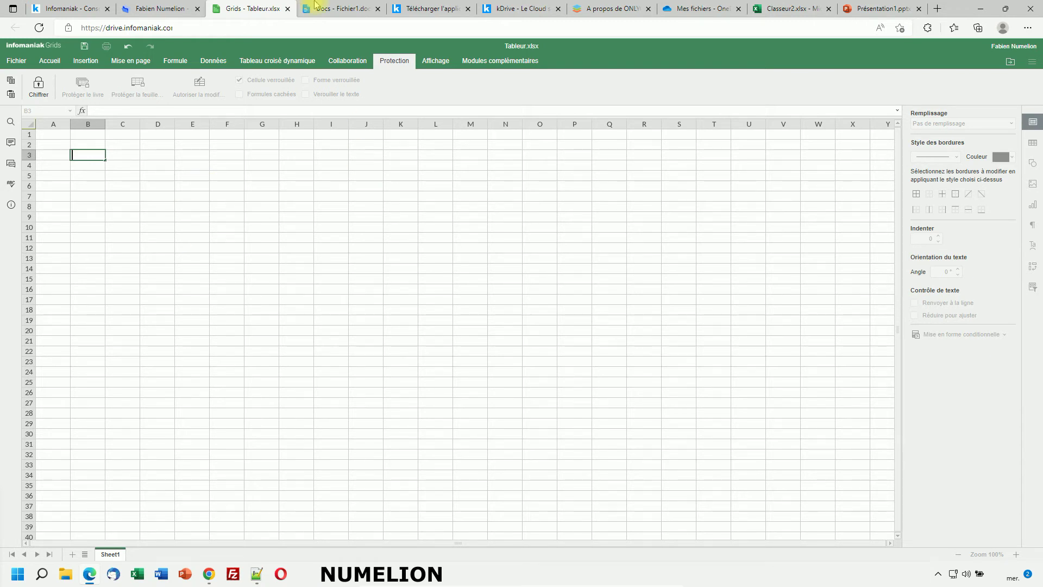
pyautogui.click(168, 9)
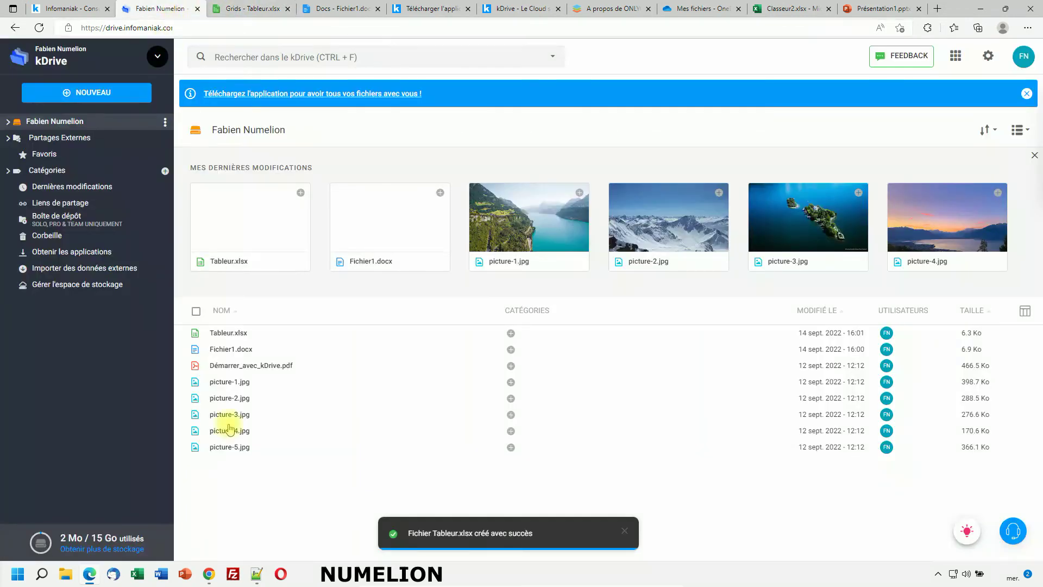
# Create Présentation.pptx with Ajouter > Présentation, then bring up the Présentation1 PowerPoint tab.
pyautogui.rightClick(233, 498)
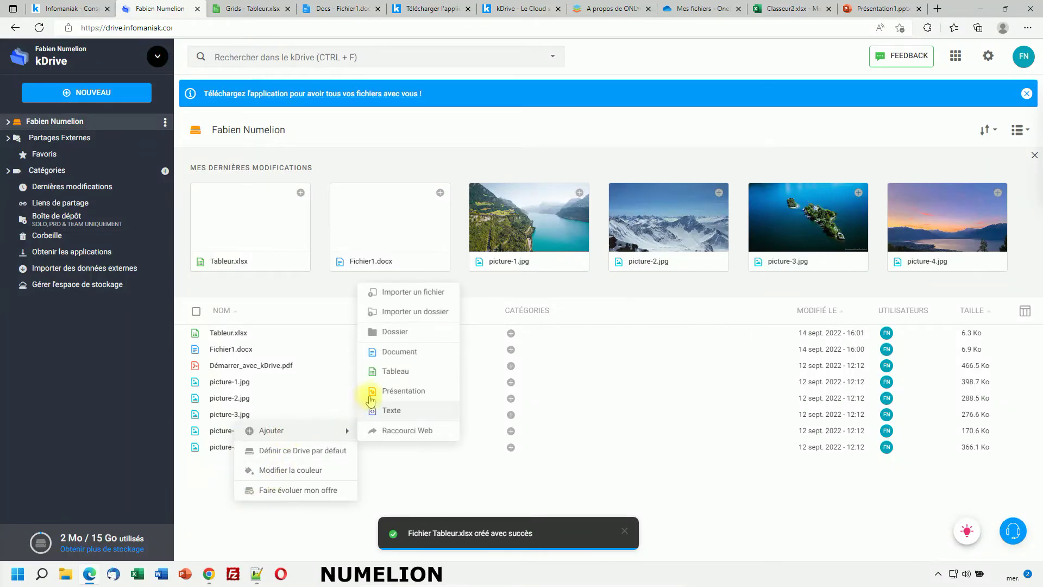
pyautogui.click(399, 390)
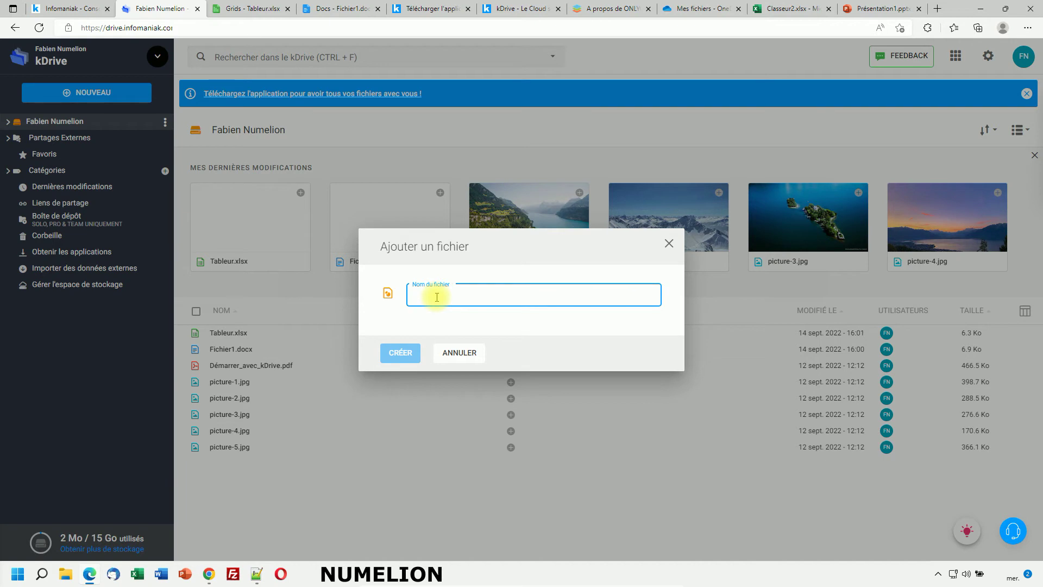
pyautogui.write('Présentation')
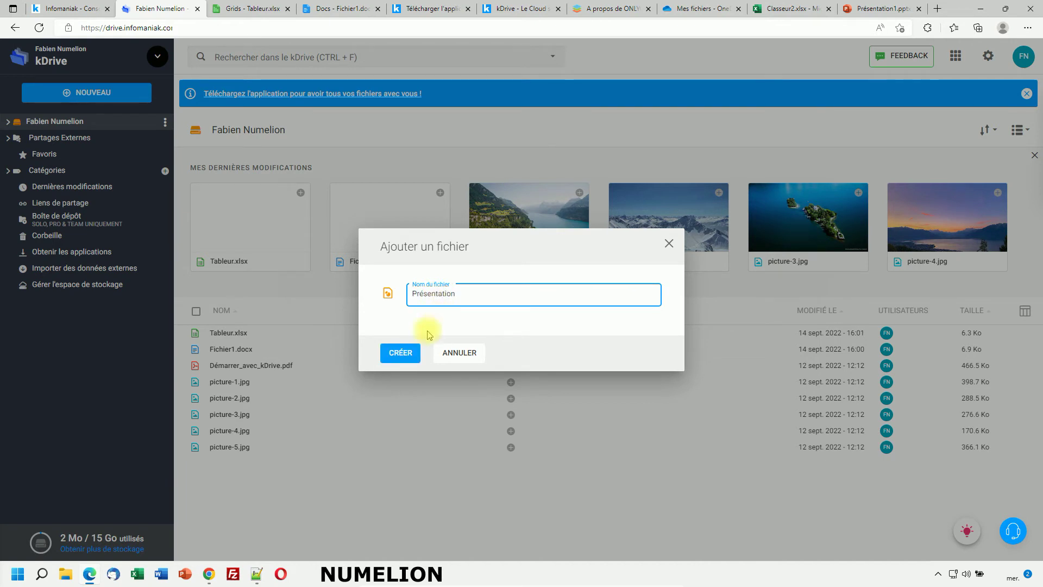
pyautogui.click(400, 353)
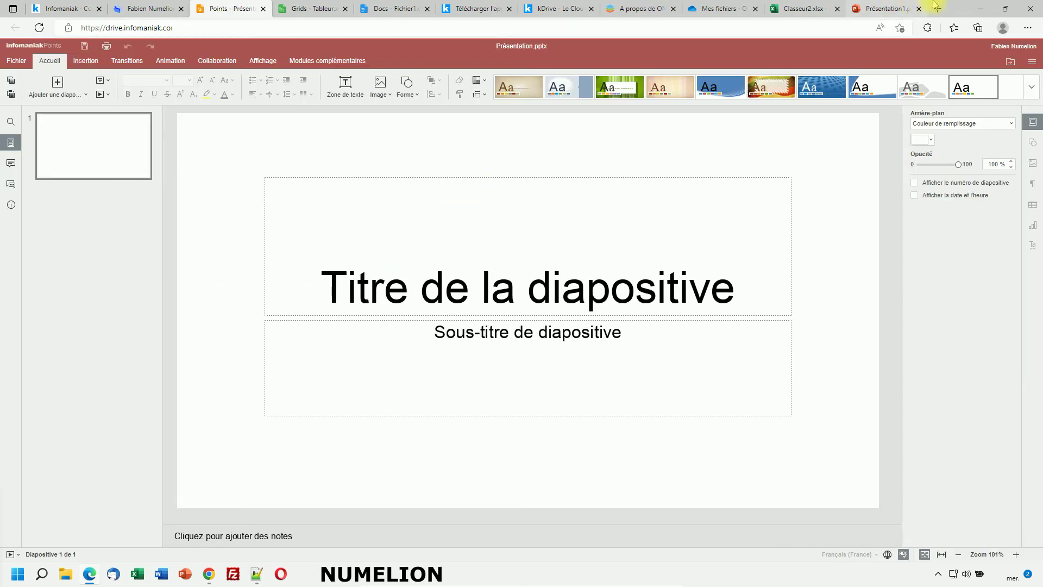
pyautogui.click(865, 9)
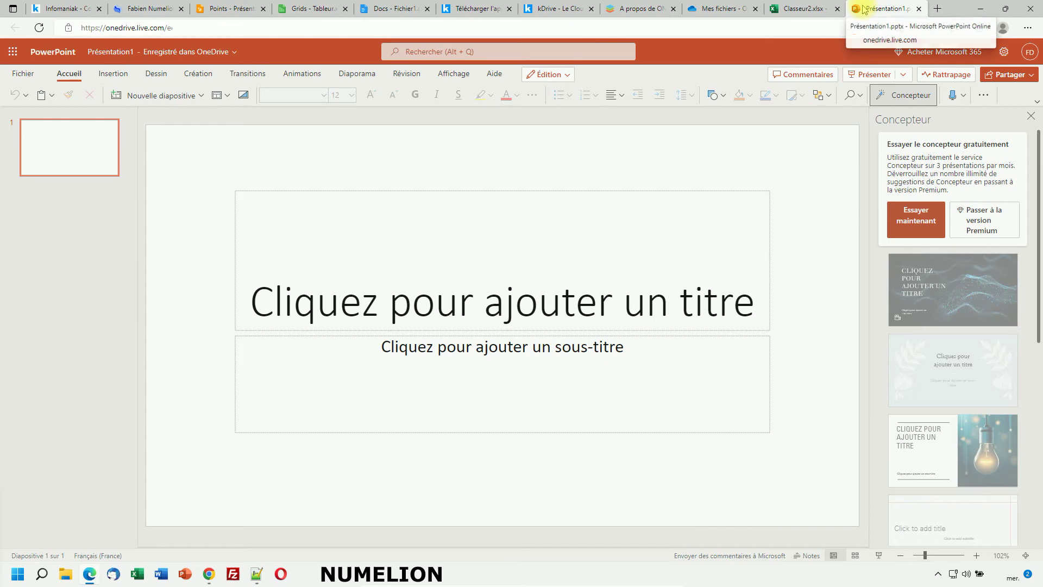
# Move the Présentation1 tab to third position, then return to the Points presentation.
pyautogui.moveTo(865, 9); pyautogui.dragTo(238, 12)
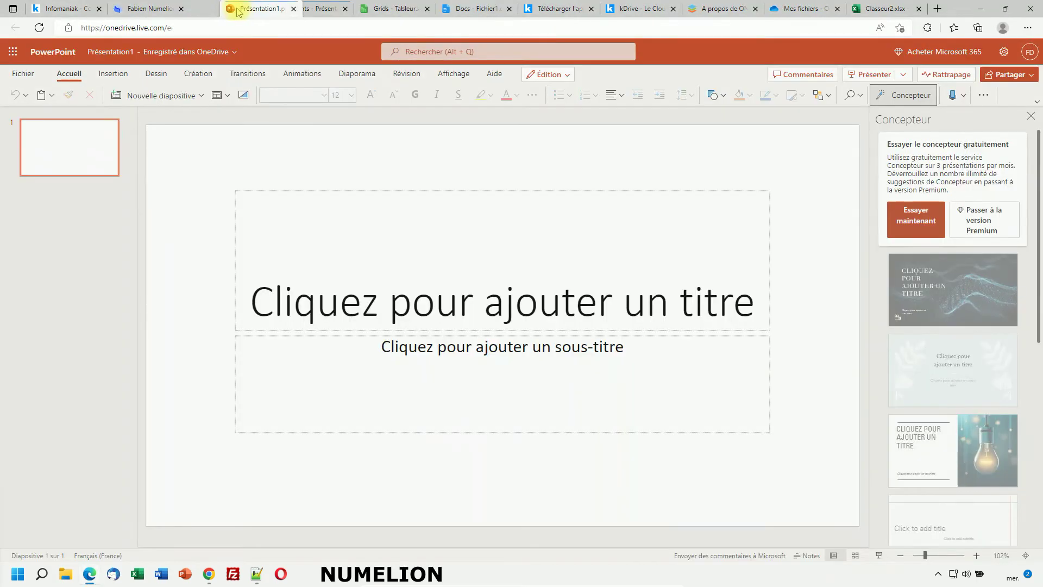
pyautogui.click(198, 35)
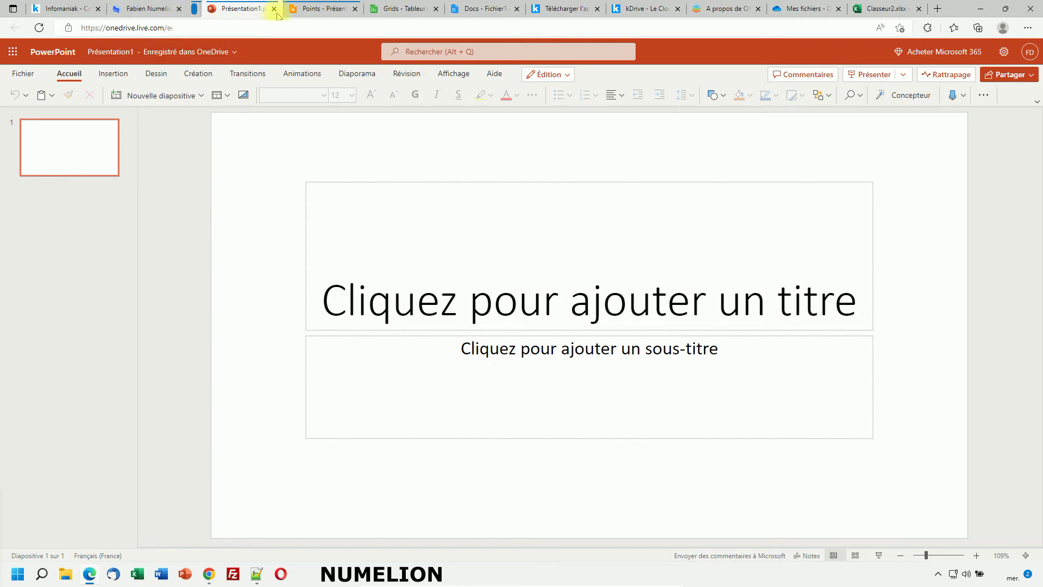
pyautogui.click(304, 11)
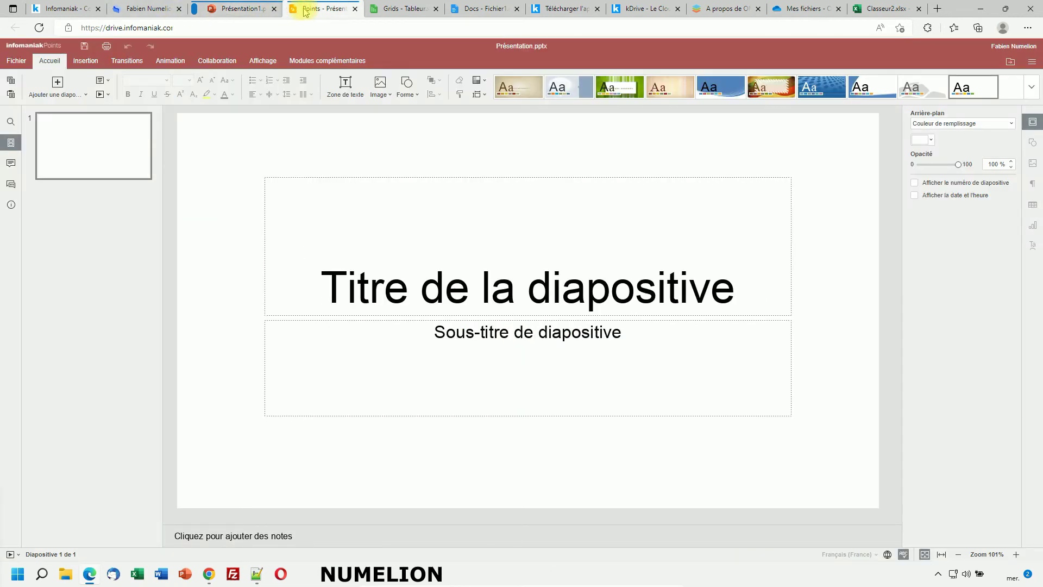
# Browse the Insertion, Transitions, Animation, Collaboration, Affichage and Accueil ribbon tabs in Points.
pyautogui.click(88, 60)
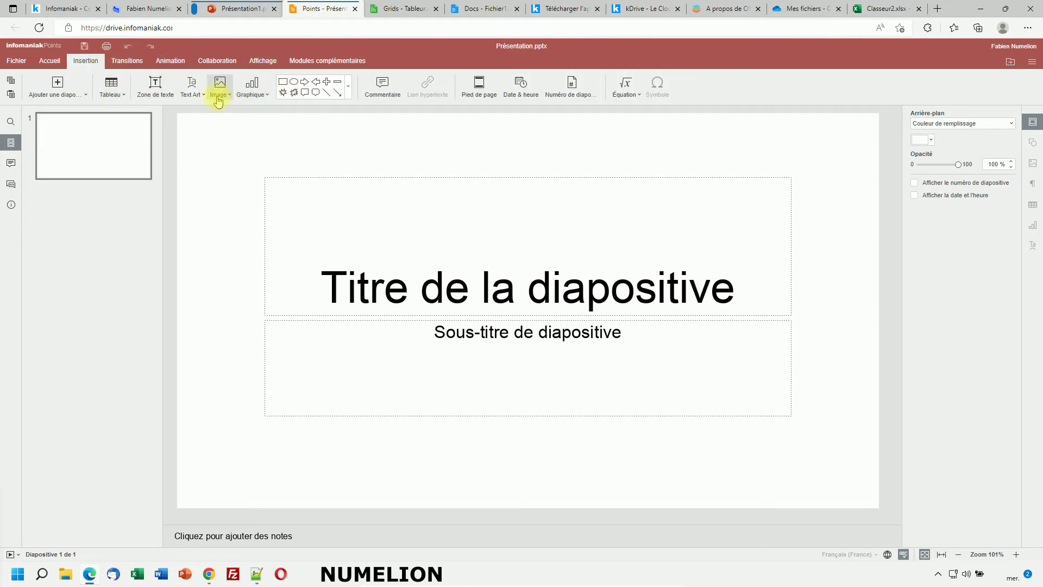
pyautogui.click(134, 62)
pyautogui.click(162, 62)
pyautogui.click(215, 62)
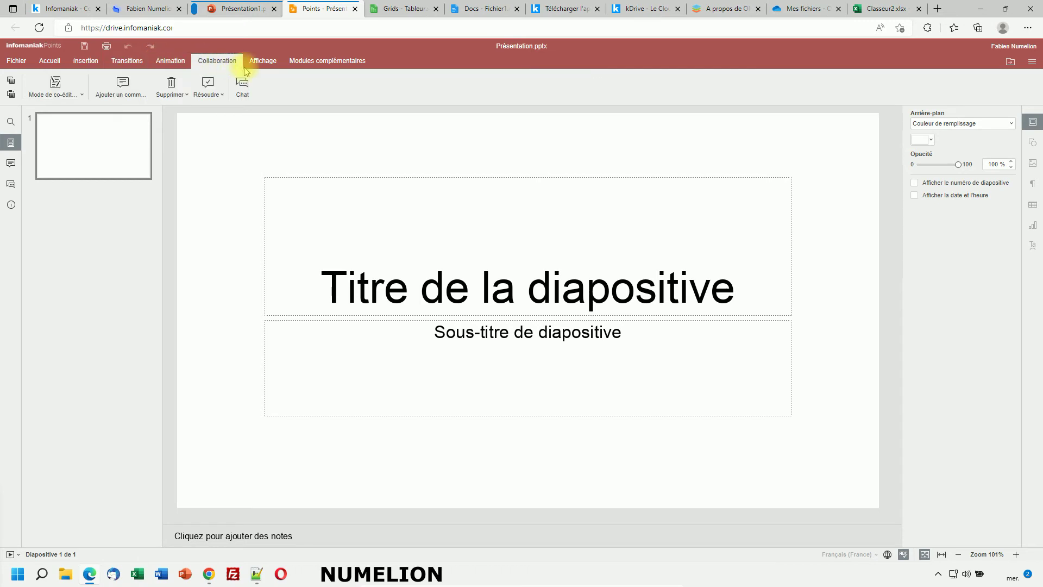
pyautogui.click(263, 64)
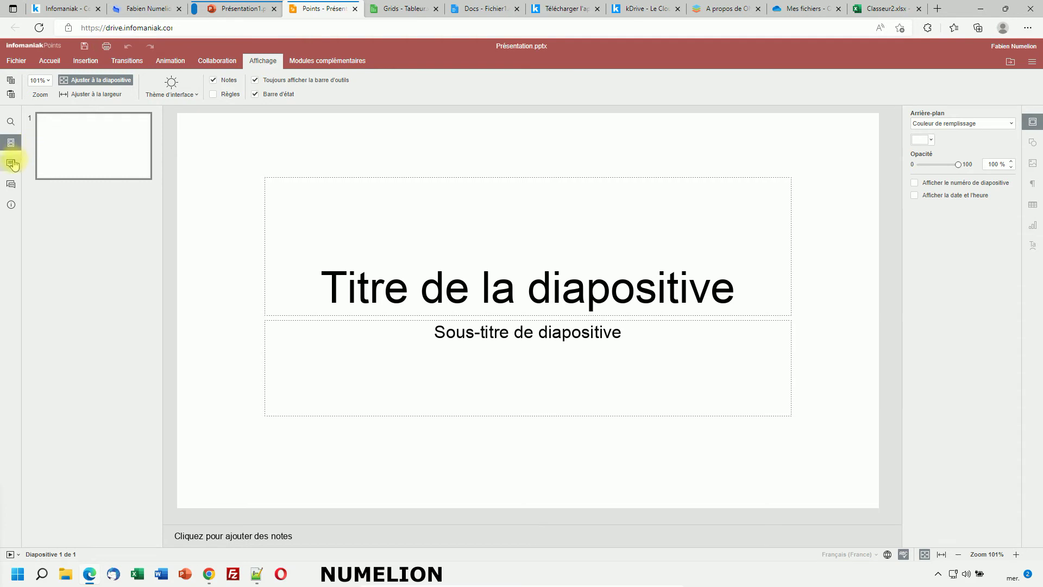
pyautogui.click(57, 63)
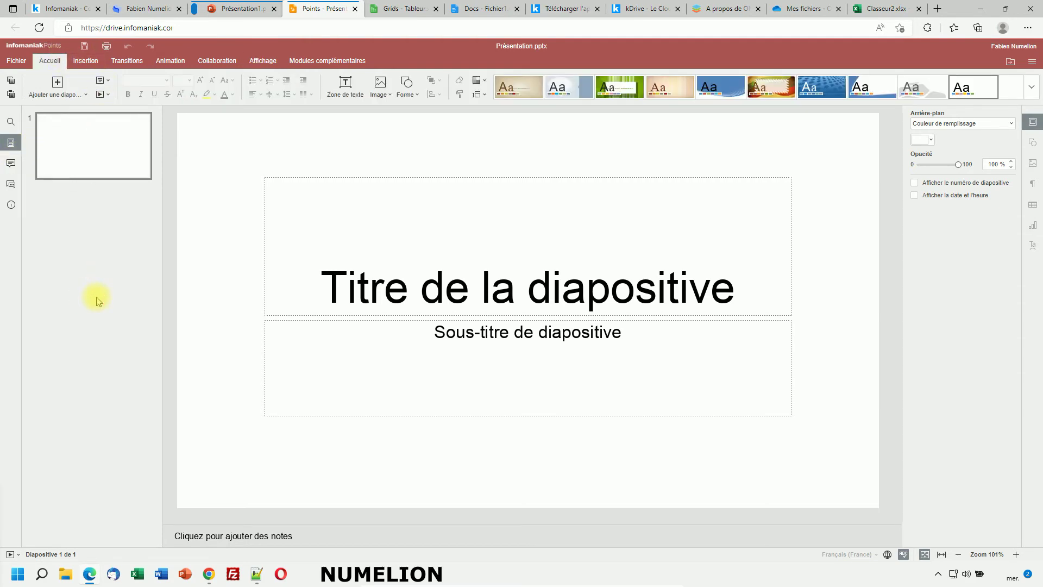
# Close the Présentation1 PowerPoint tab and go back to the kDrive files.
pyautogui.click(267, 10)
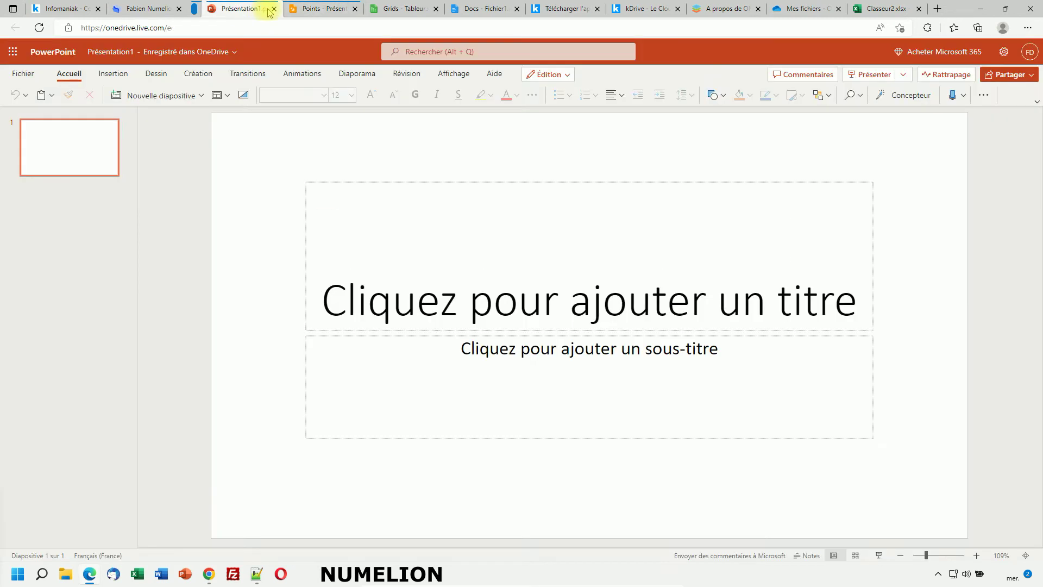
pyautogui.click(273, 9)
pyautogui.click(144, 8)
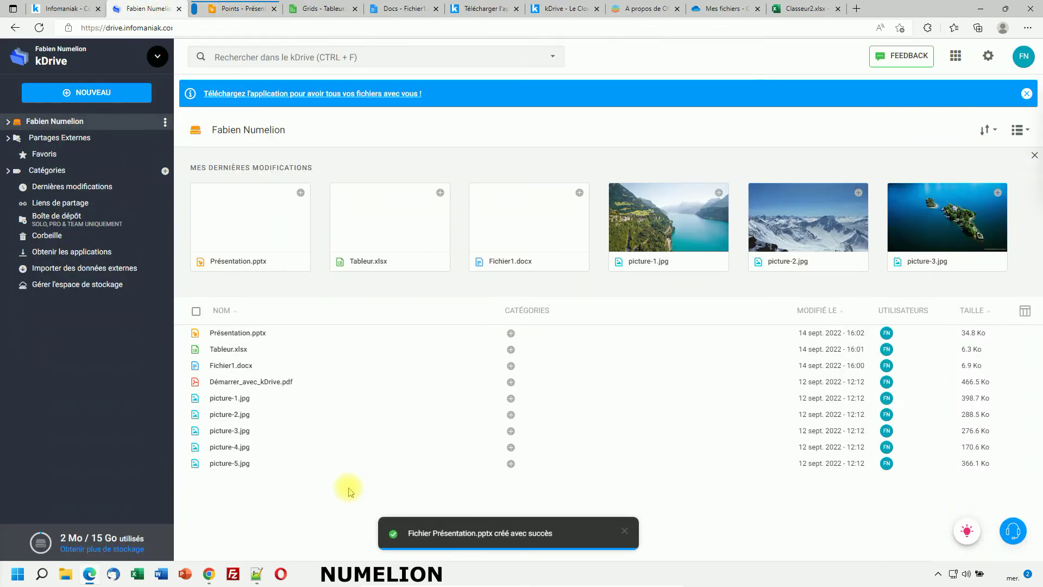
# Create a new plain text file named texte.txt with Ajouter > Texte.
pyautogui.rightClick(248, 505)
pyautogui.moveTo(287, 435)
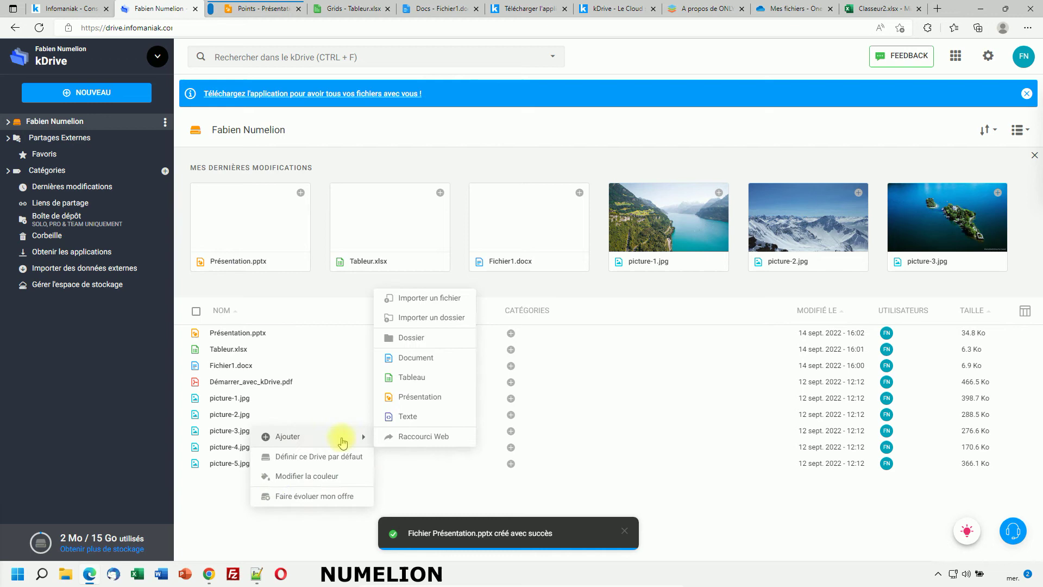
pyautogui.click(406, 418)
pyautogui.click(456, 292)
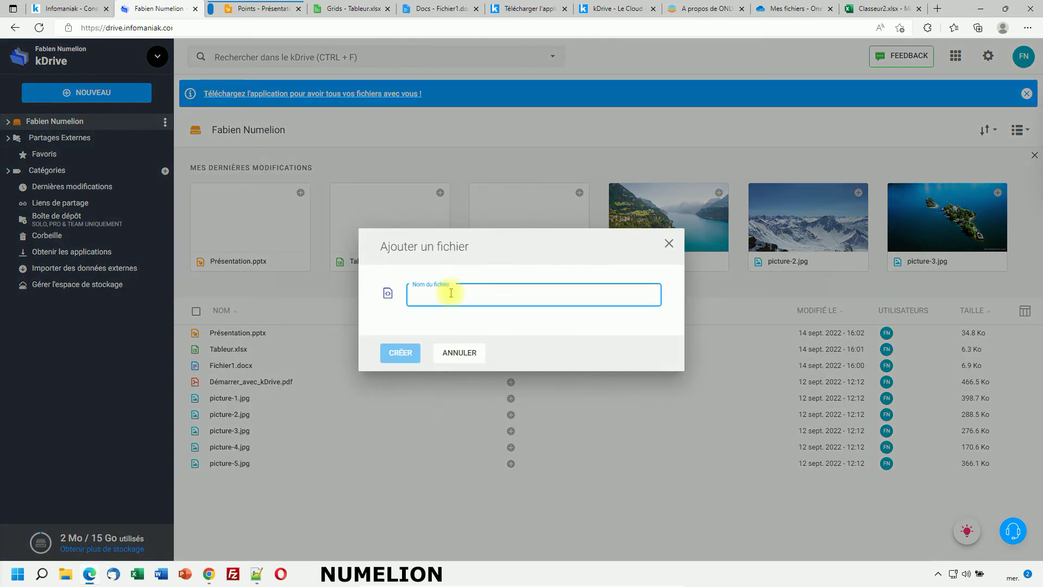
pyautogui.write('texte')
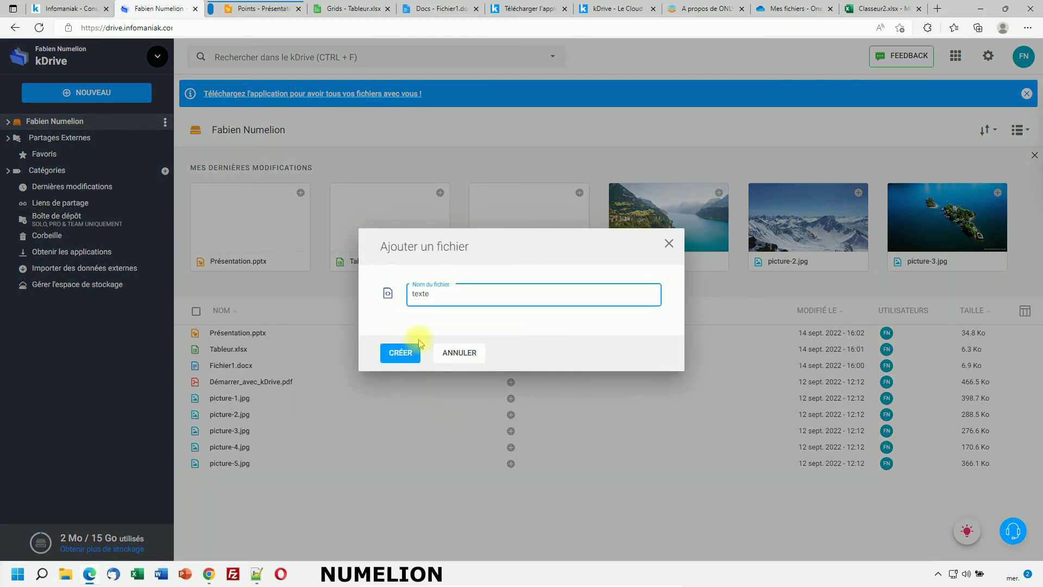
pyautogui.click(409, 355)
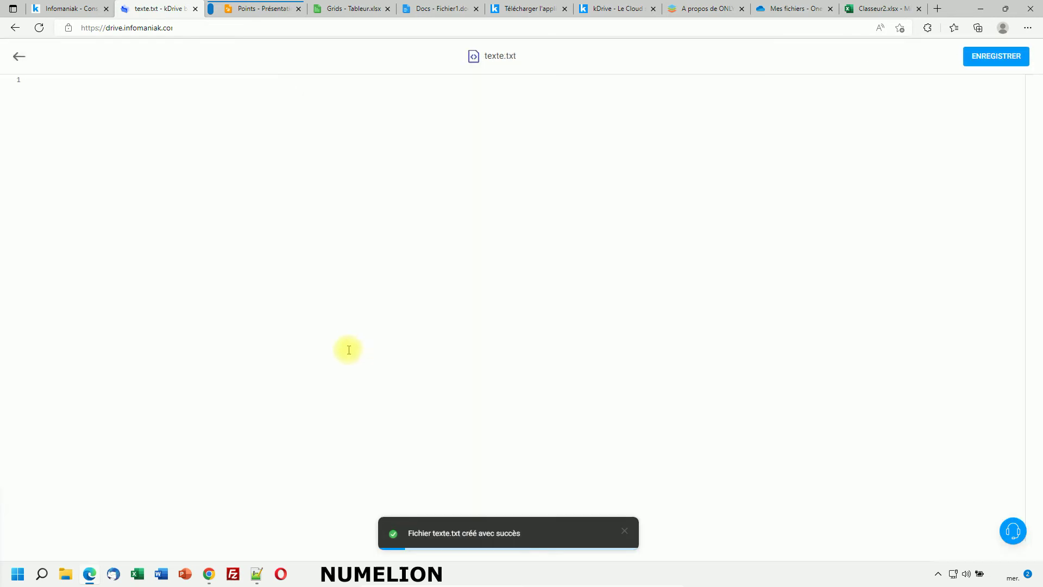
# Write 'Mon texte' in the file, save it, and close the editor.
pyautogui.click(263, 225)
pyautogui.write('Mon texte')
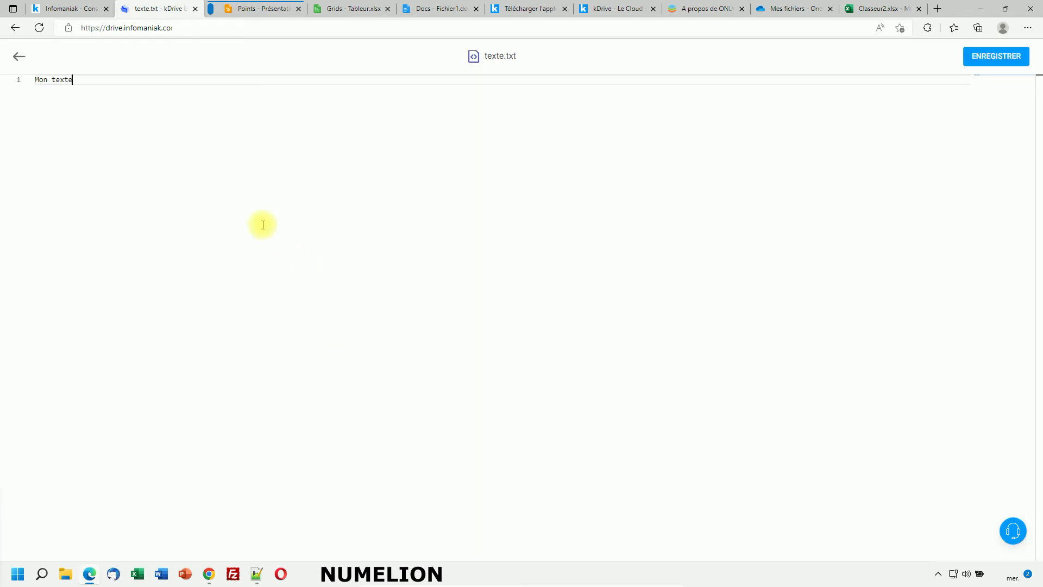
pyautogui.click(979, 60)
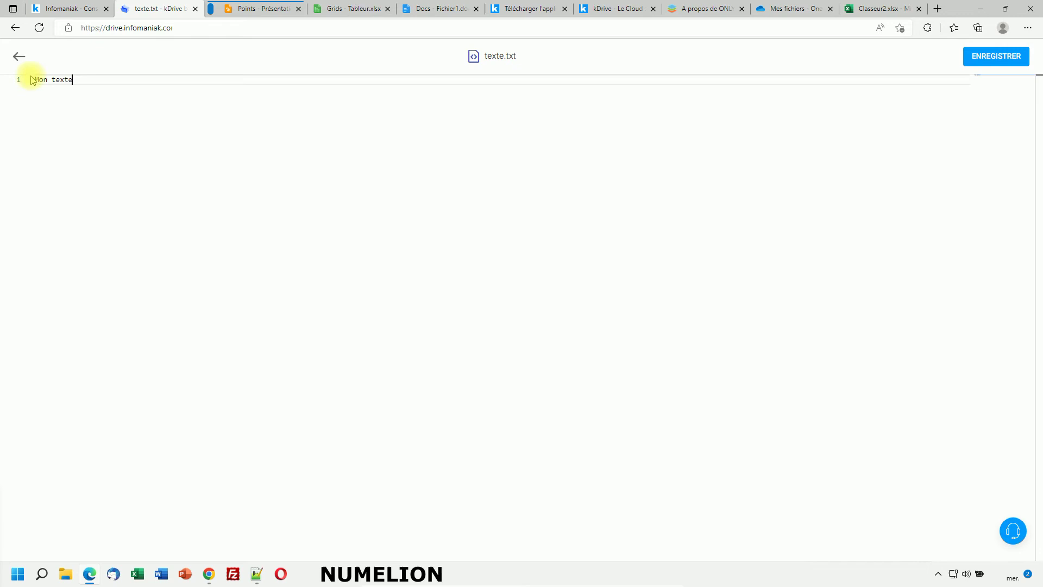
pyautogui.click(20, 56)
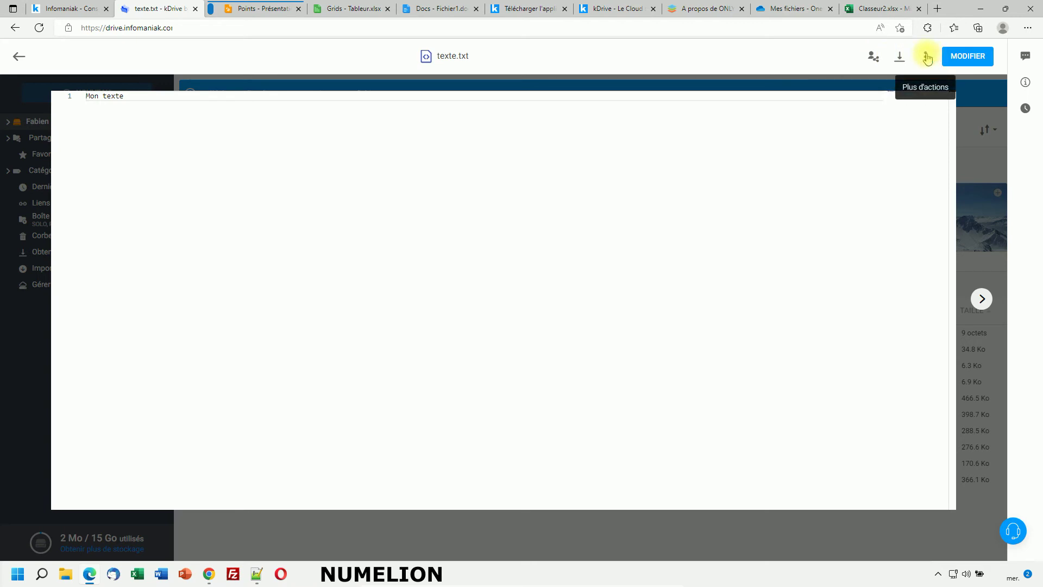
# Close the texte.txt preview and deselect the file in the kDrive list.
pyautogui.click(925, 56)
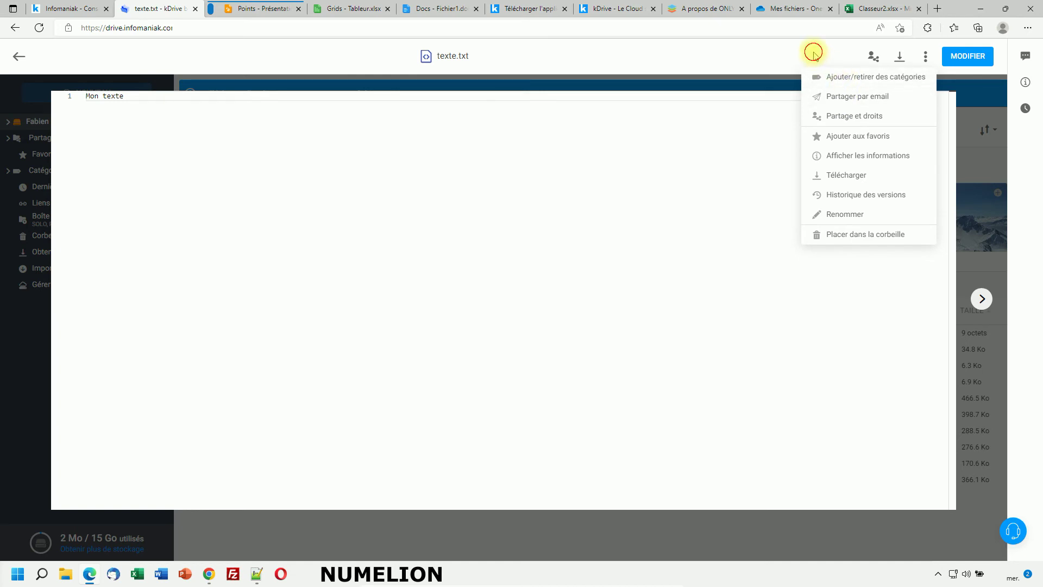
pyautogui.click(812, 52)
pyautogui.click(29, 63)
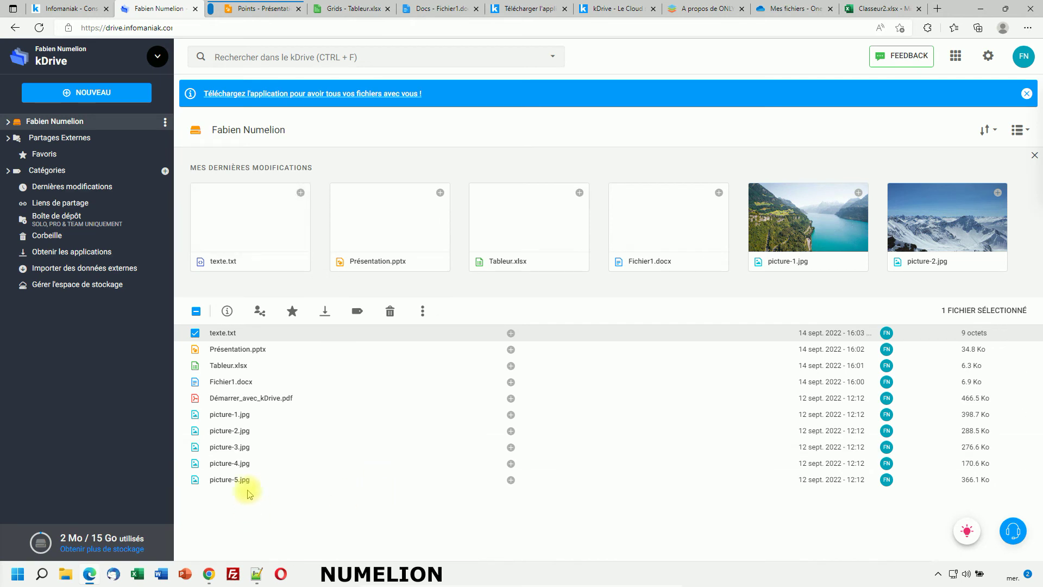
pyautogui.click(195, 333)
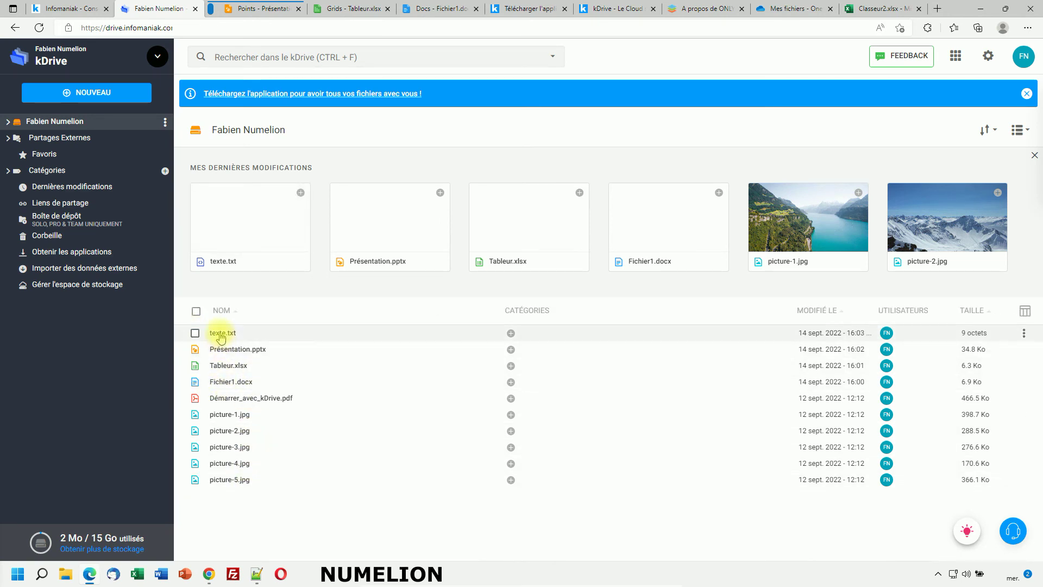
pyautogui.rightClick(284, 525)
pyautogui.moveTo(342, 455)
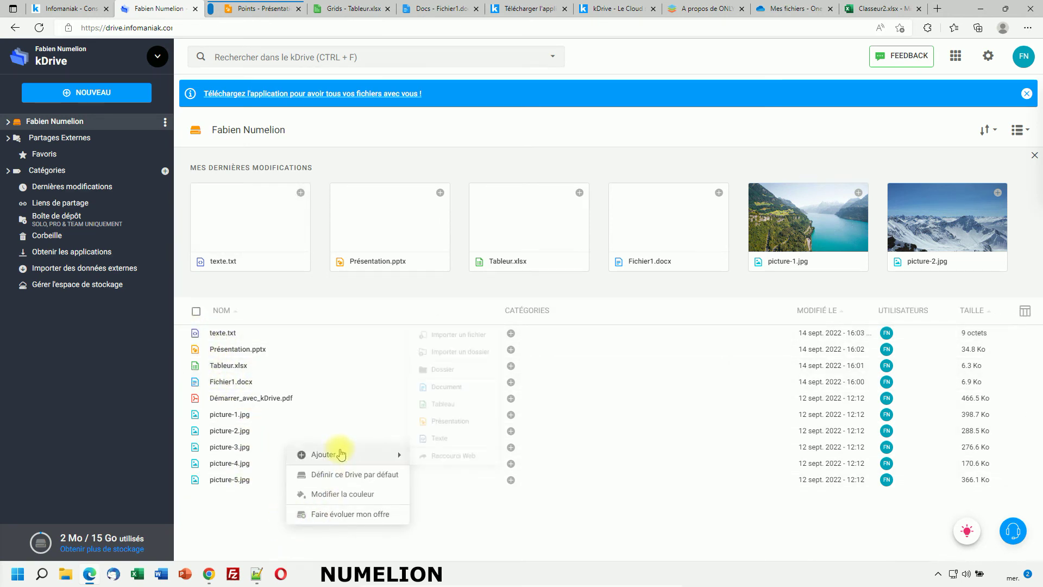
pyautogui.click(460, 457)
pyautogui.write('https://www.numelion.com')
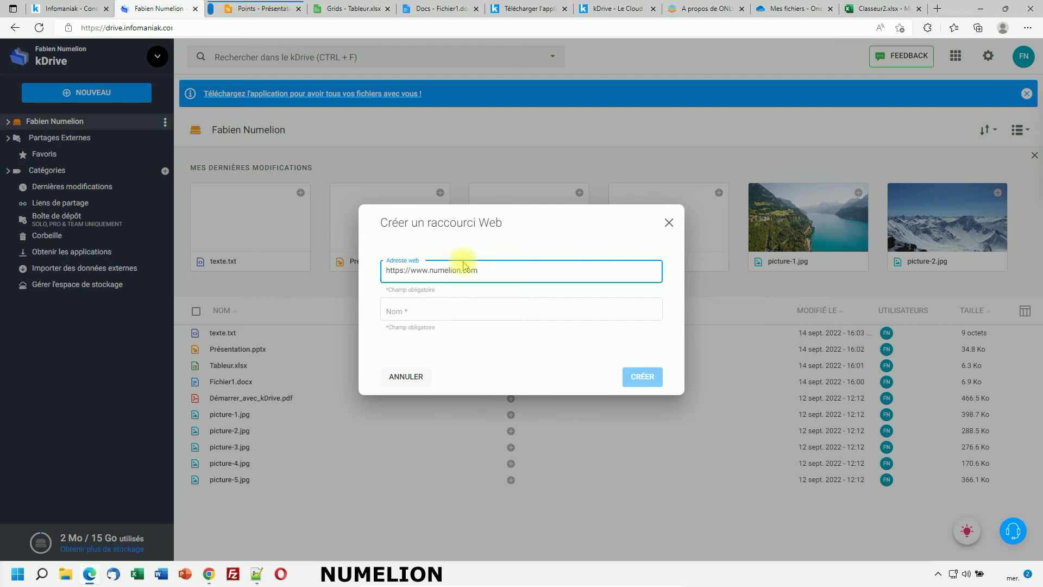
pyautogui.click(466, 349)
pyautogui.write('Numelion')
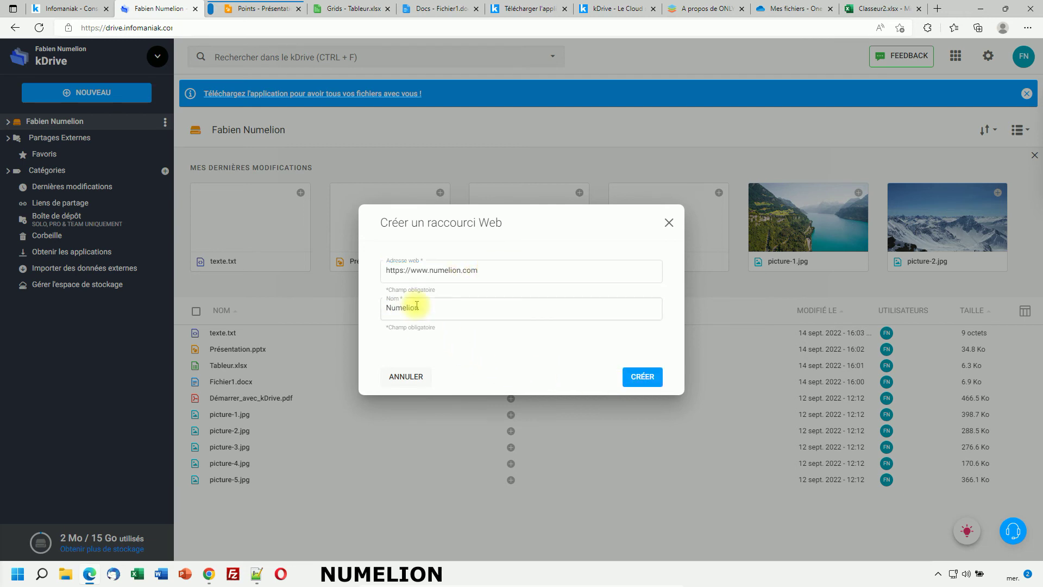
pyautogui.click(646, 385)
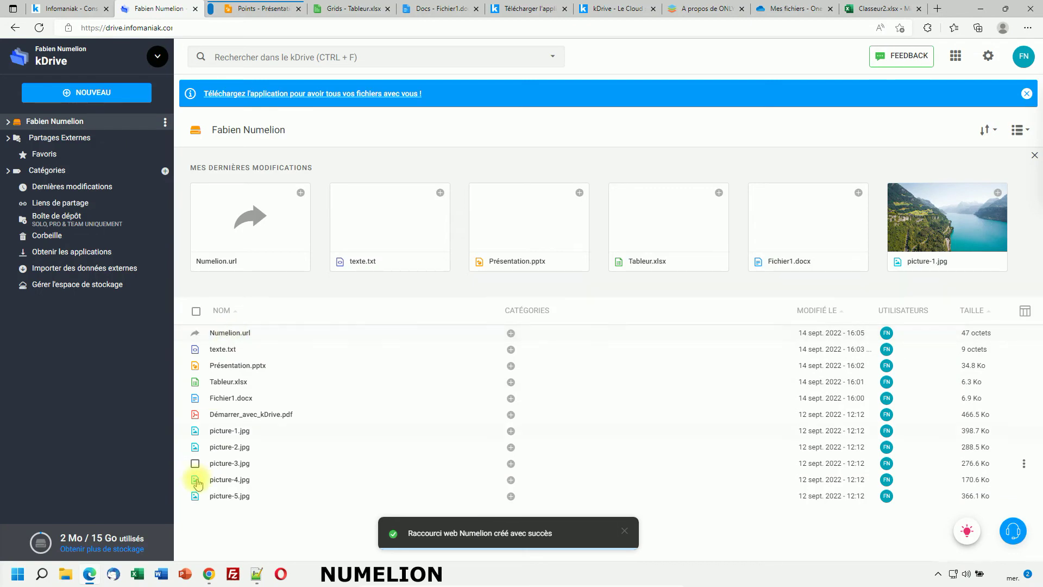
pyautogui.click(223, 336)
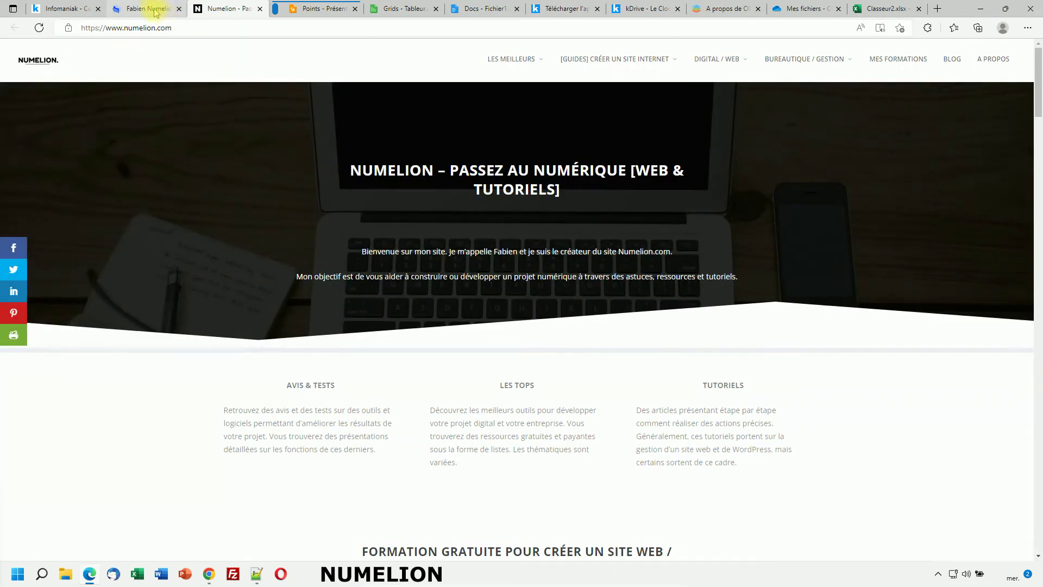
# Switch back to the kDrive files tab.
pyautogui.click(147, 9)
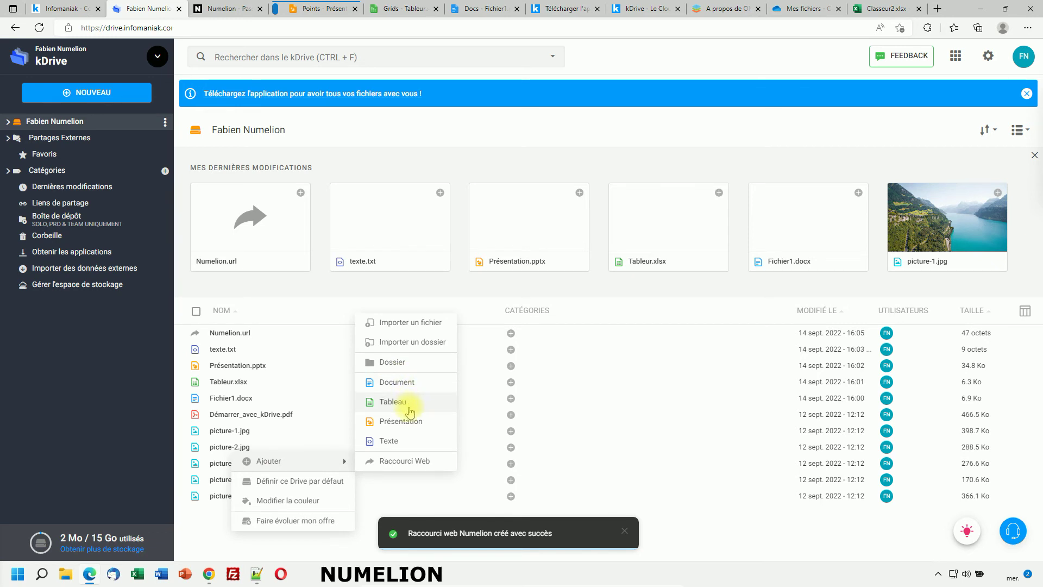
pyautogui.click(197, 515)
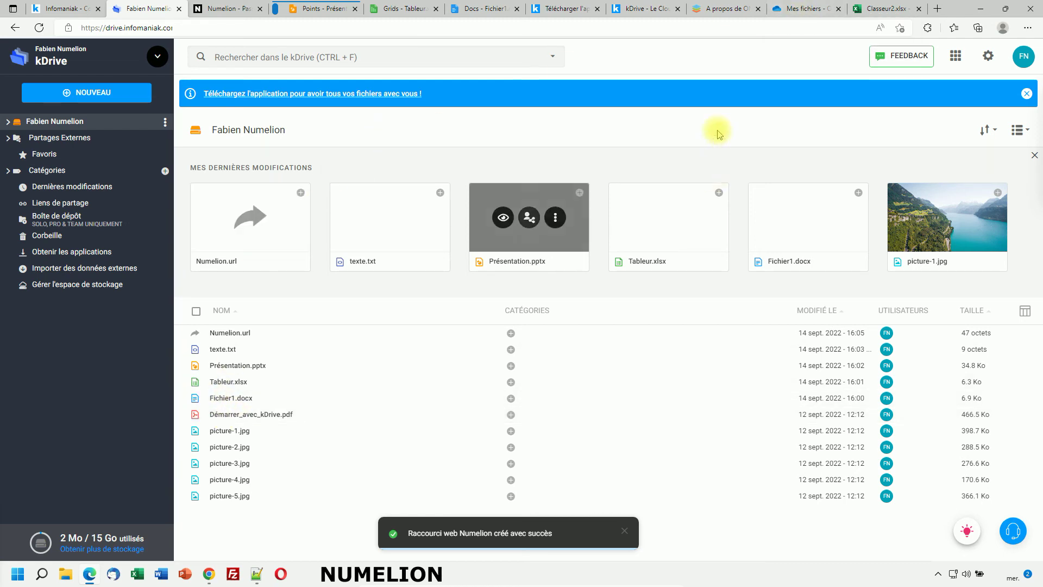
# Read through the ONLYOFFICE About page, then return to the kDrive file list.
pyautogui.click(717, 8)
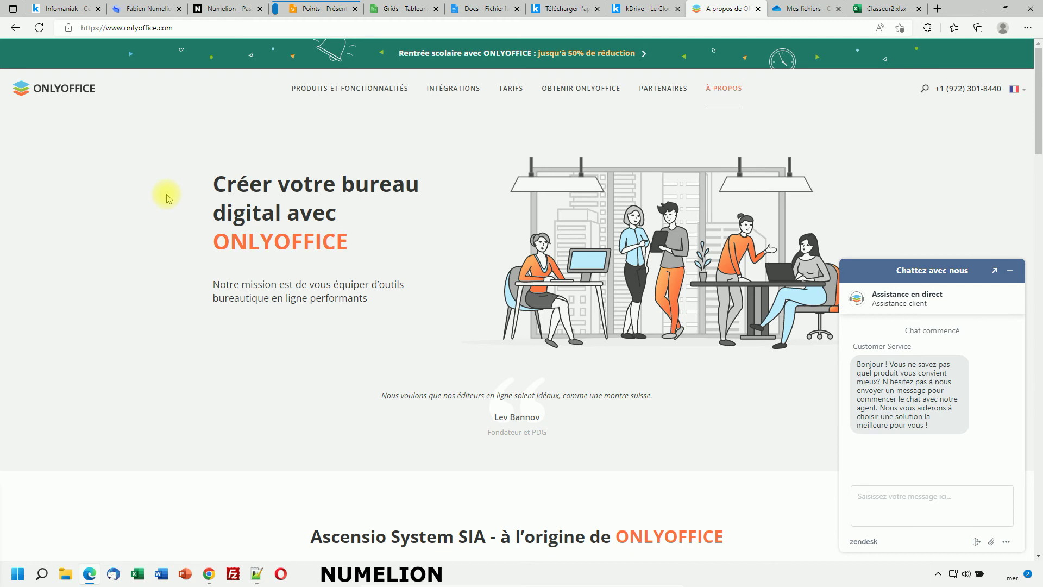
pyautogui.scroll(-5, 346, 277)
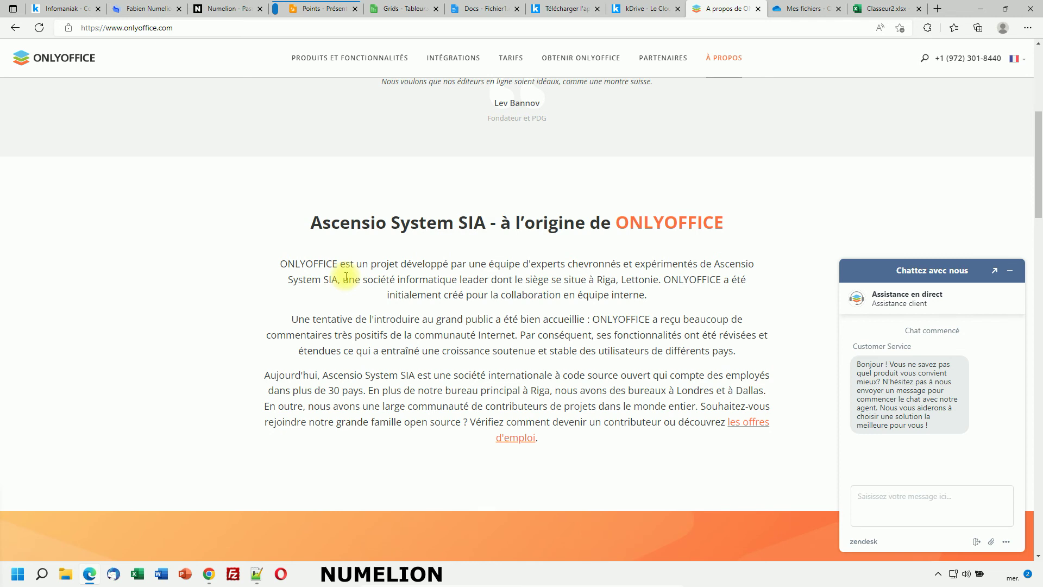
pyautogui.scroll(6, 602, 299)
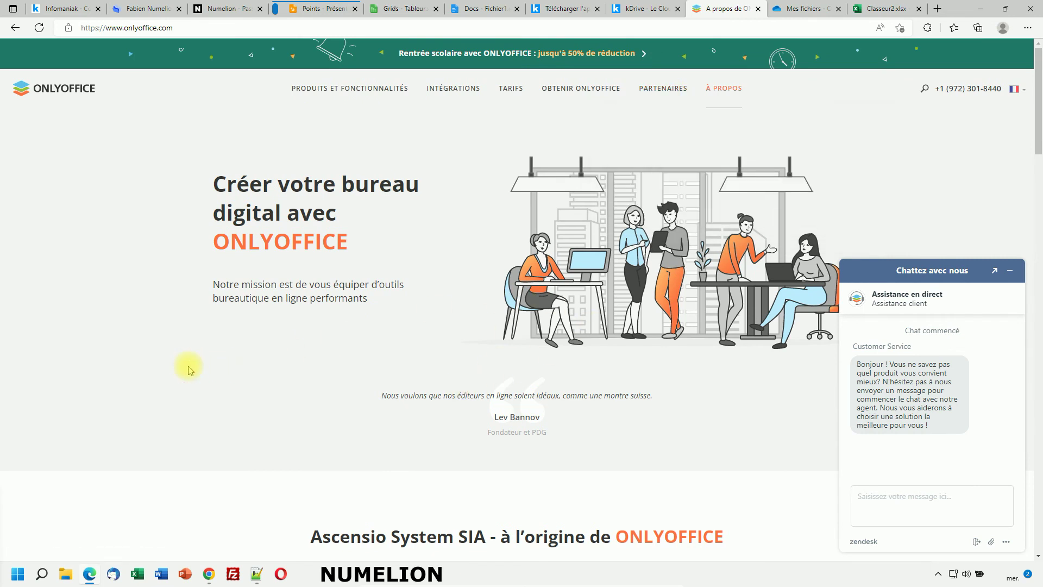
pyautogui.scroll(-10, 184, 426)
pyautogui.scroll(3, 184, 425)
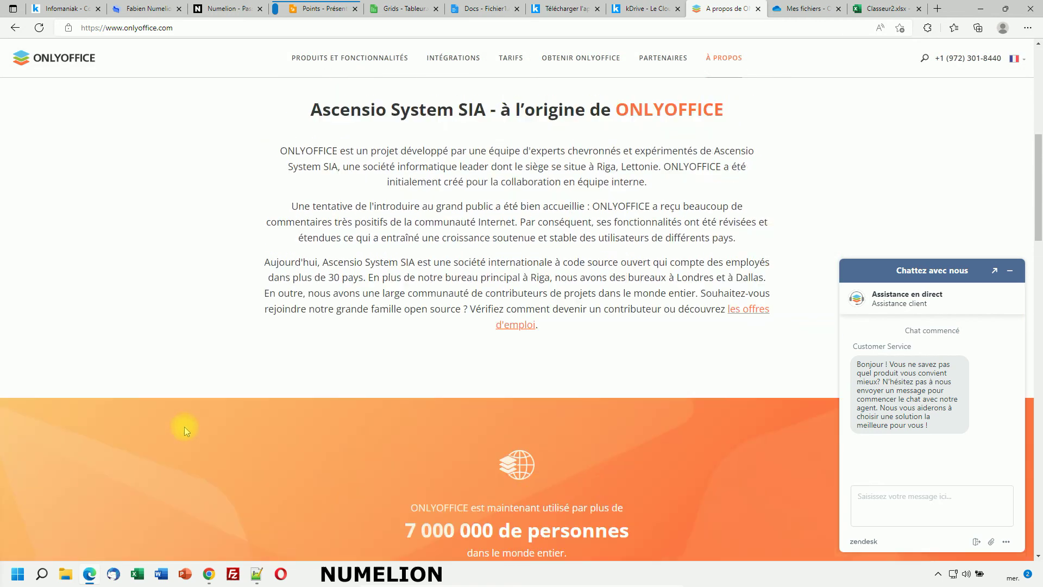
pyautogui.moveTo(589, 201); pyautogui.dragTo(645, 201)
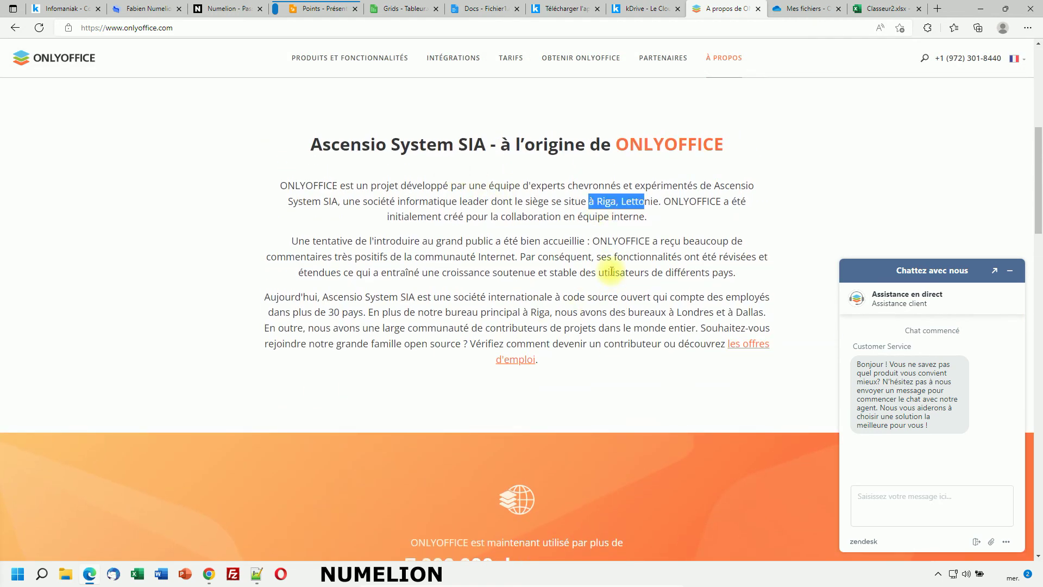
pyautogui.click(635, 213)
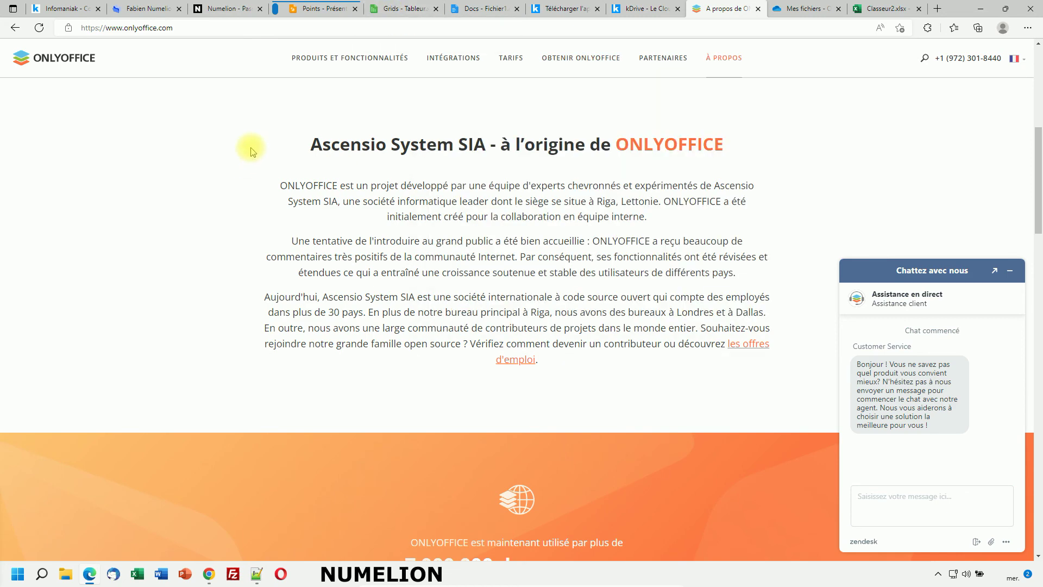
pyautogui.click(142, 9)
pyautogui.moveTo(407, 365)
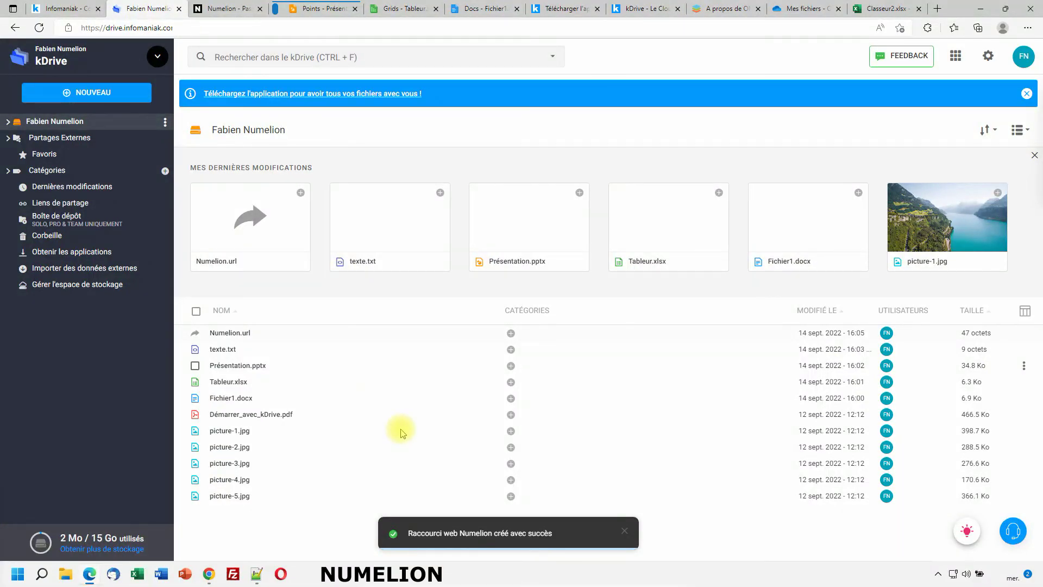